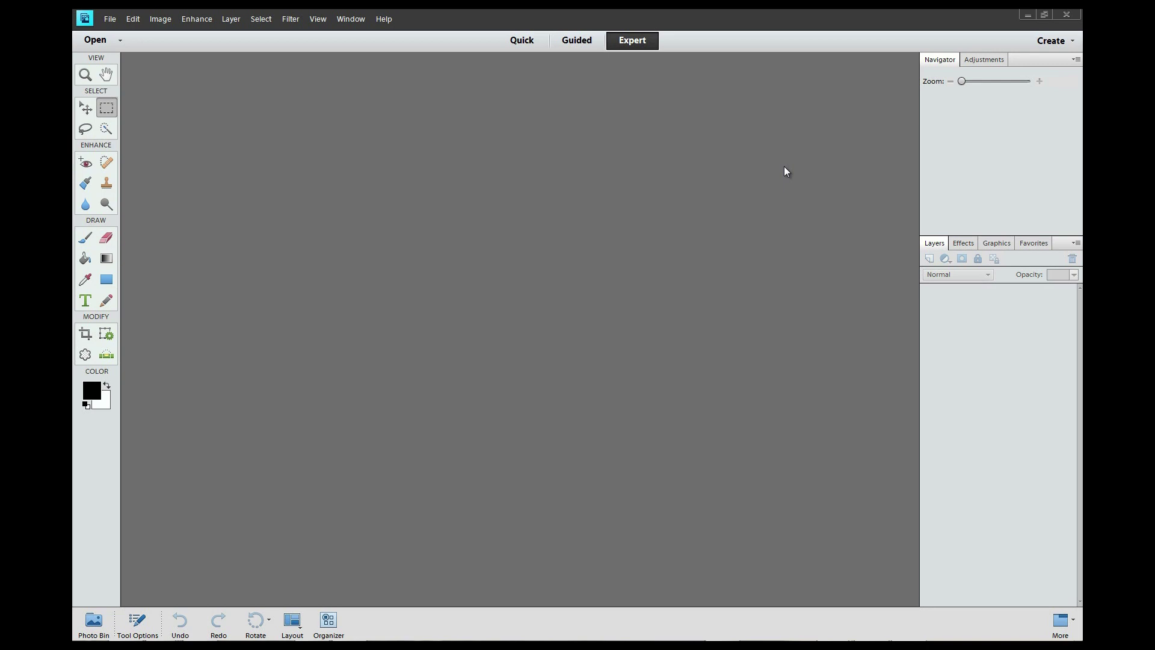
Look through the options of the Move, Rectangular Marquee and Smart Brush tools, leaving the tool options hidden.
{"action": "left_click", "coordinate": [84, 108]}
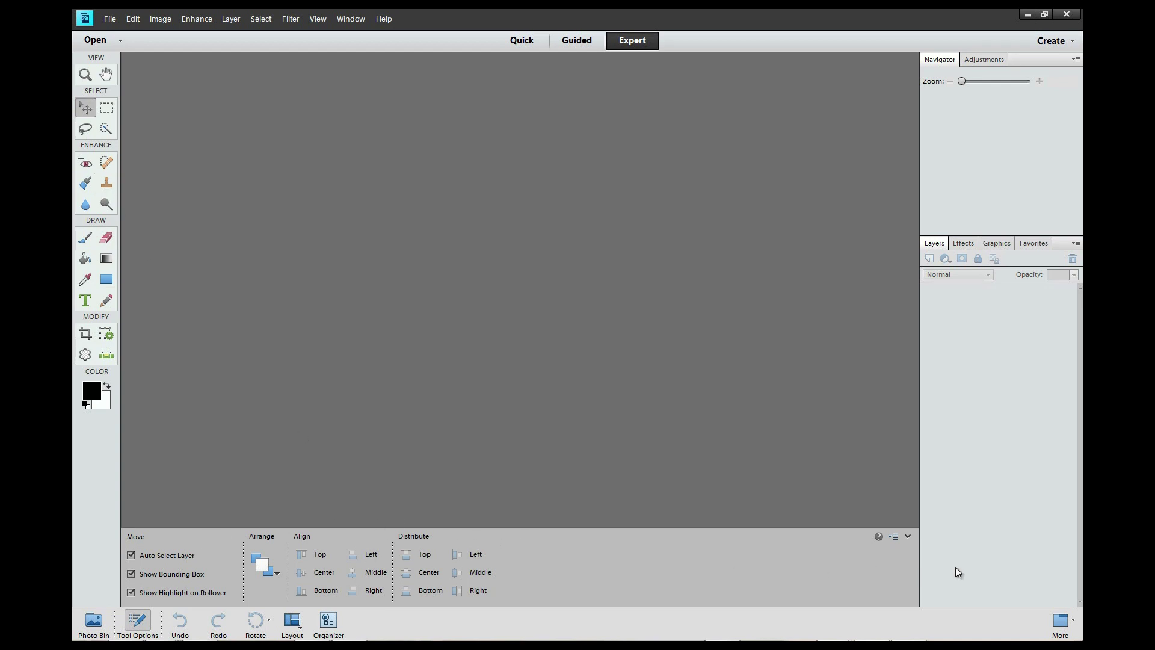
{"action": "left_click", "coordinate": [908, 538]}
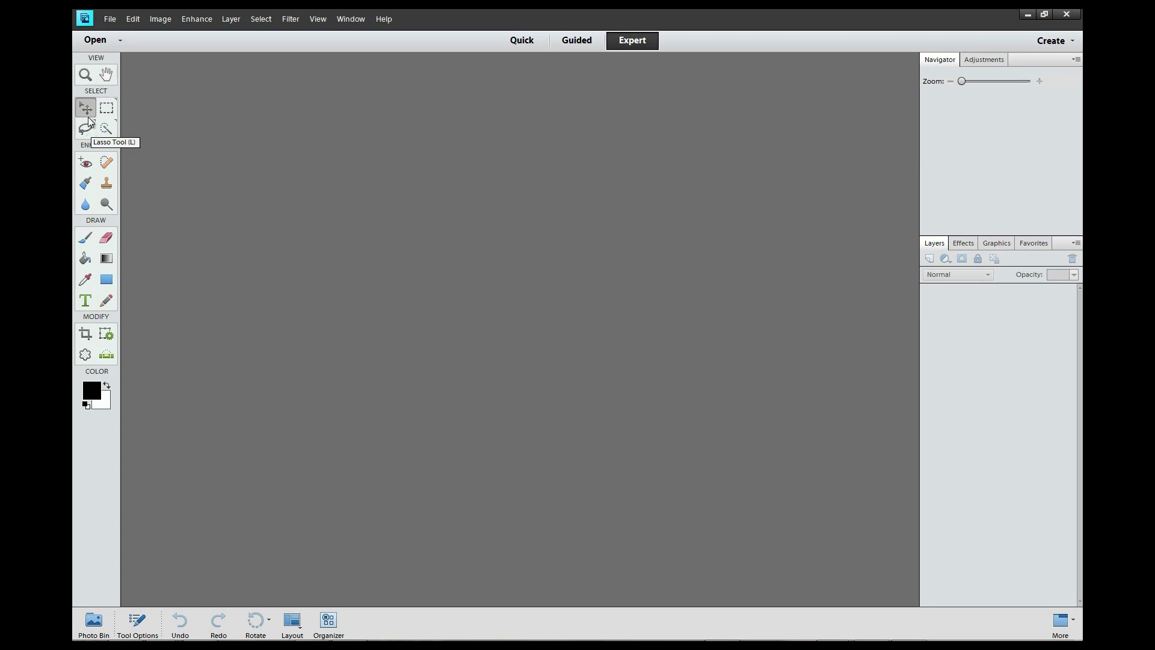
{"action": "left_click", "coordinate": [107, 108]}
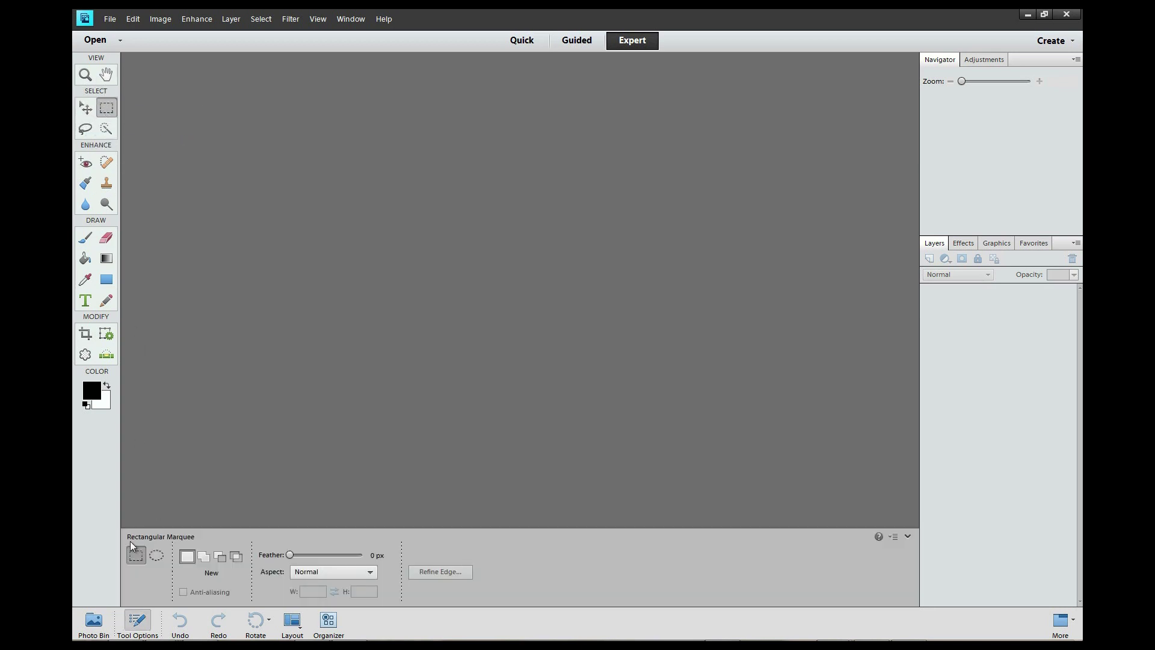
{"action": "left_click", "coordinate": [86, 183]}
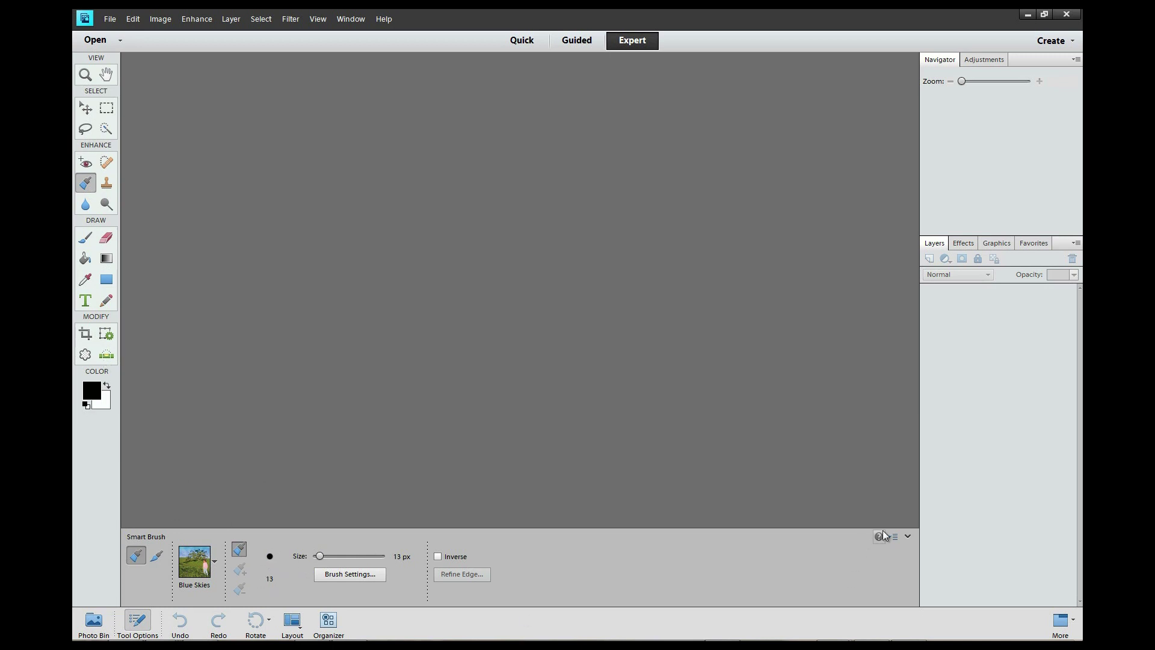
{"action": "left_click", "coordinate": [909, 537]}
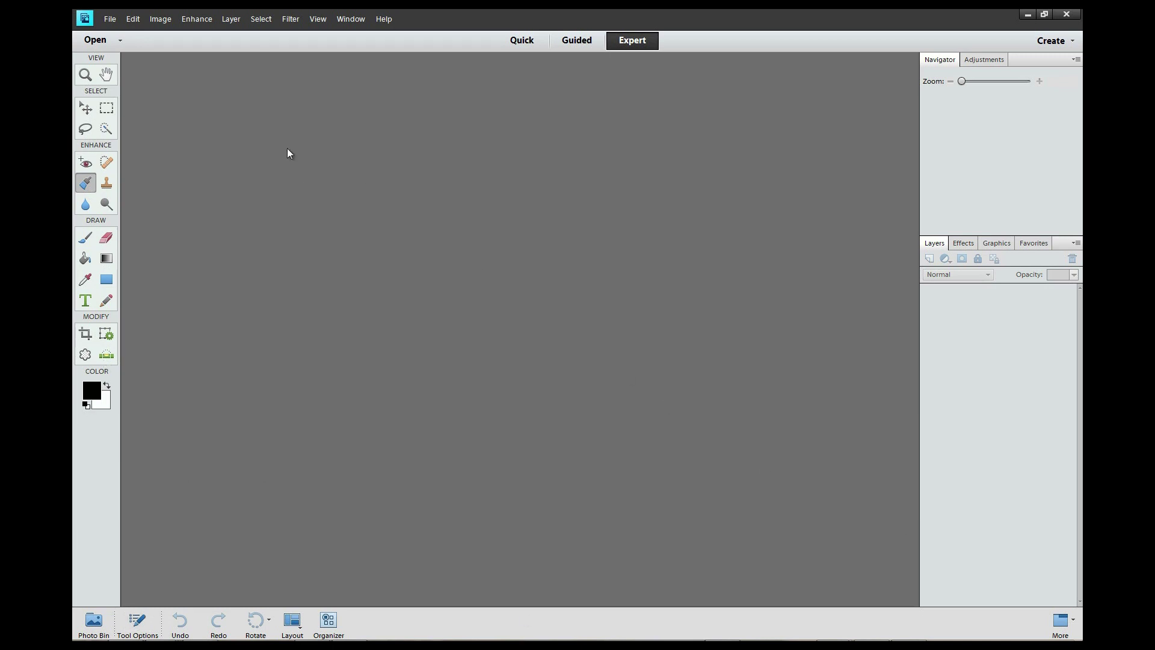
{"action": "left_click", "coordinate": [112, 19]}
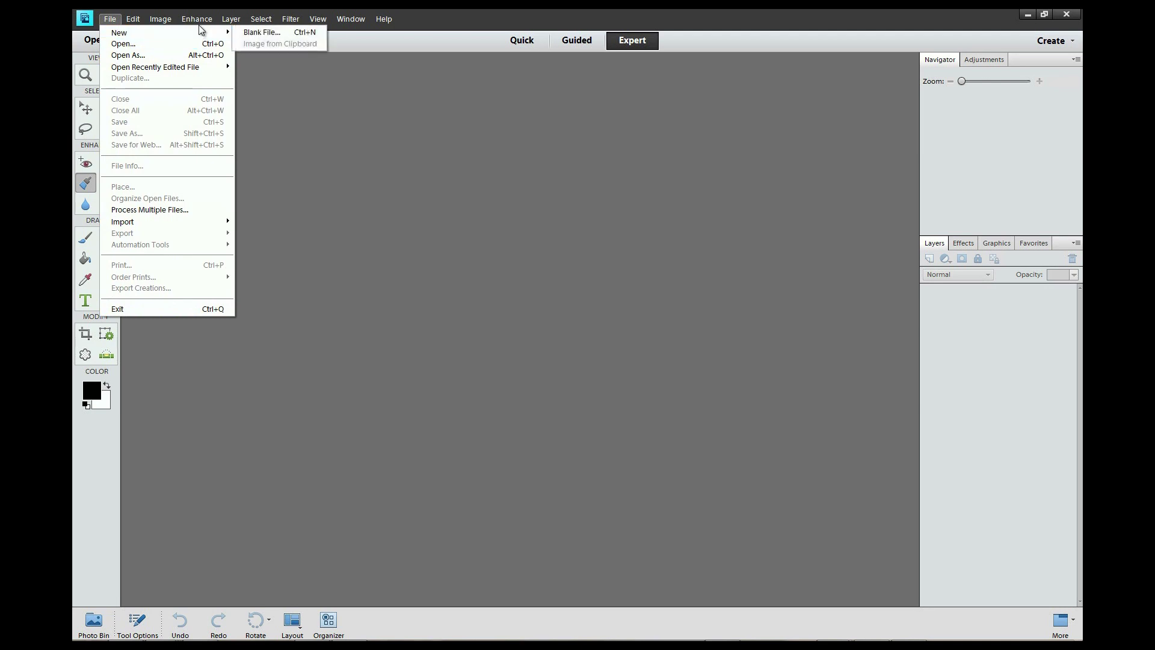
{"action": "mouse_move", "coordinate": [196, 23]}
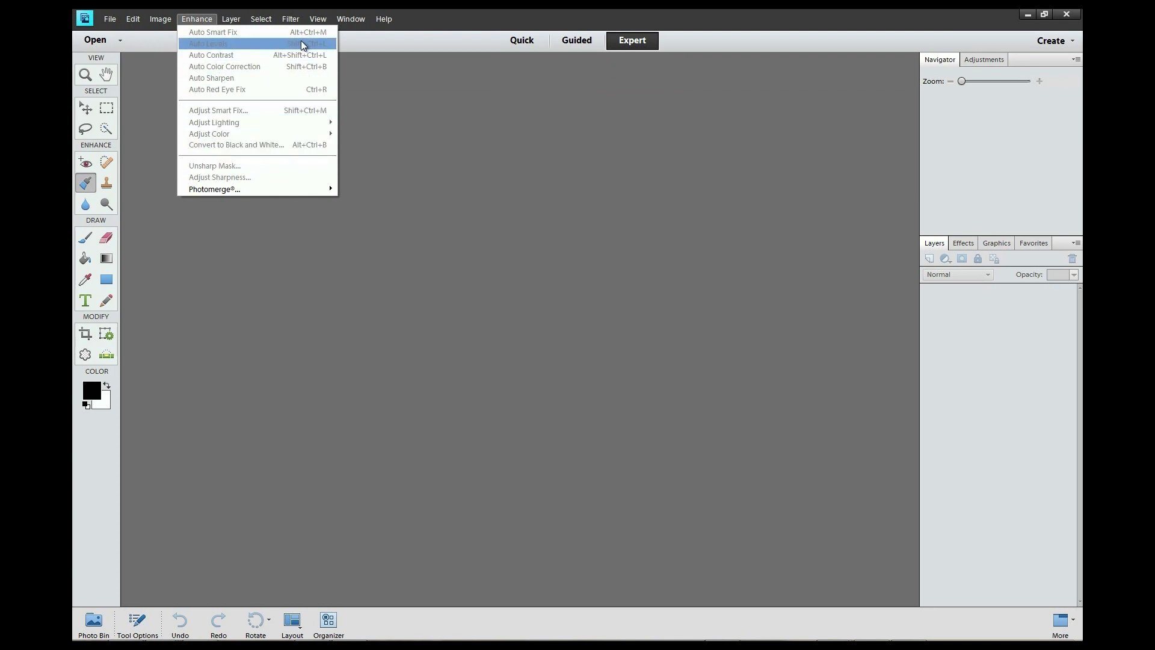
{"action": "mouse_move", "coordinate": [291, 18]}
{"action": "left_click", "coordinate": [424, 13]}
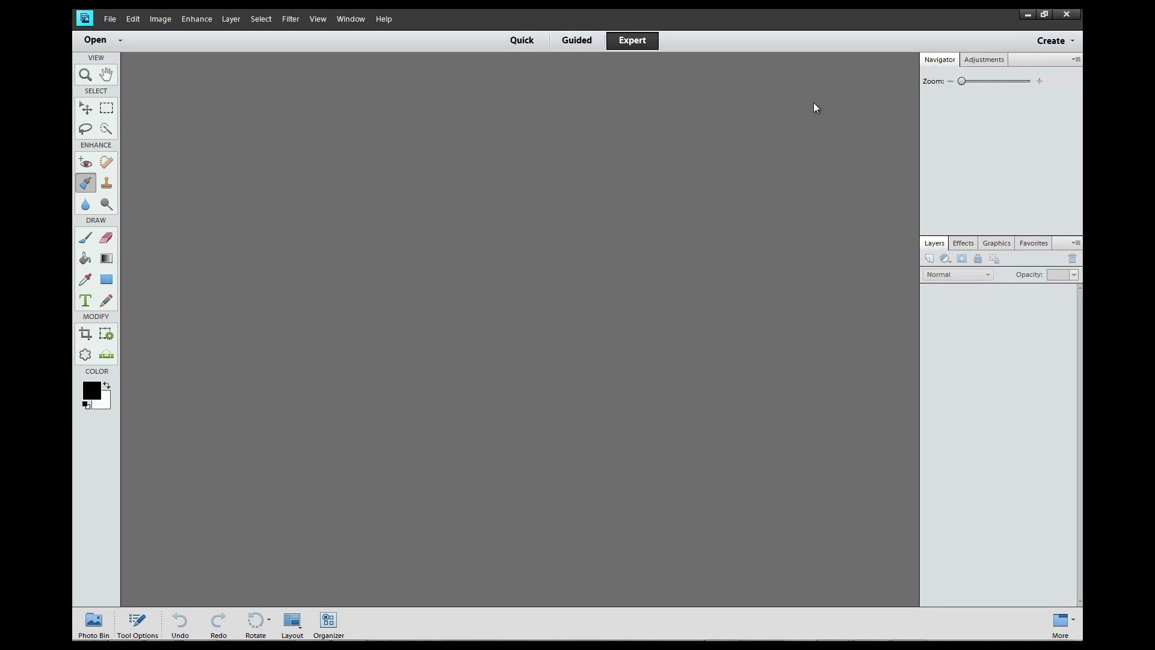
Hide the Navigator panel and bring it back.
{"action": "left_click", "coordinate": [351, 19]}
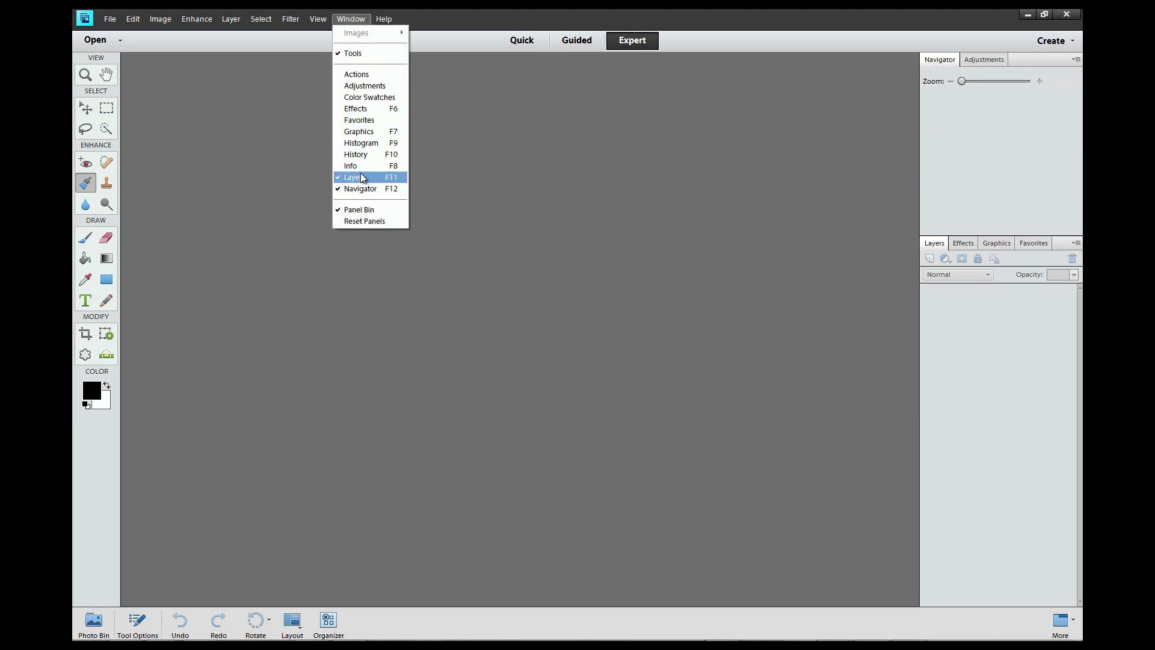
{"action": "left_click", "coordinate": [363, 190]}
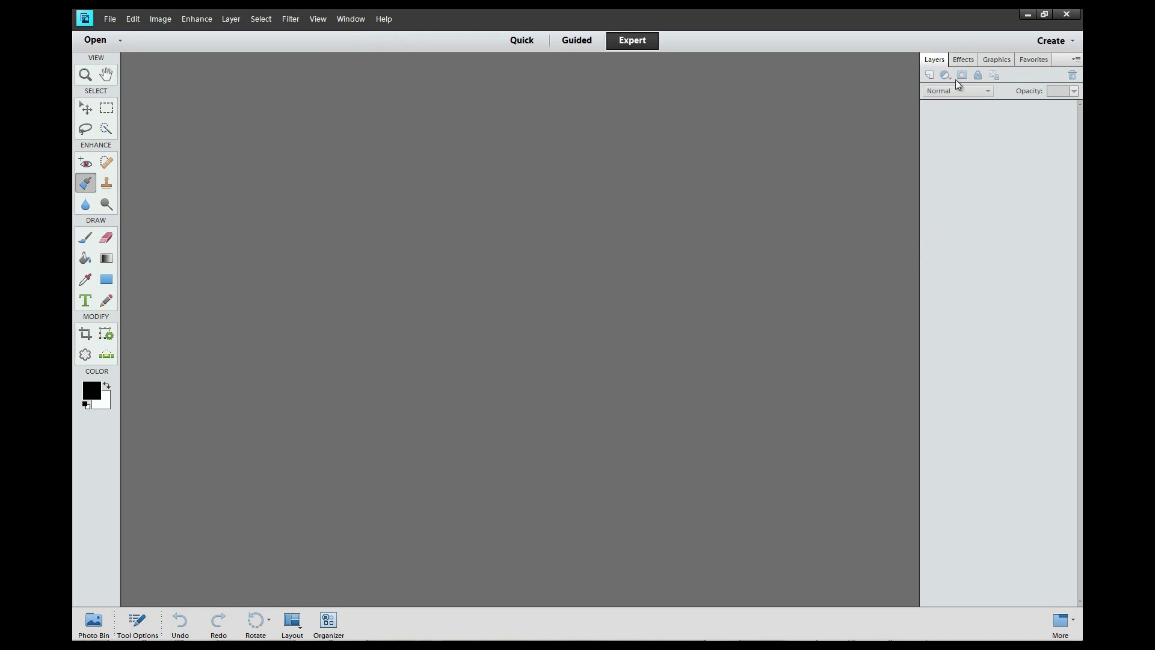
{"action": "left_click", "coordinate": [349, 19]}
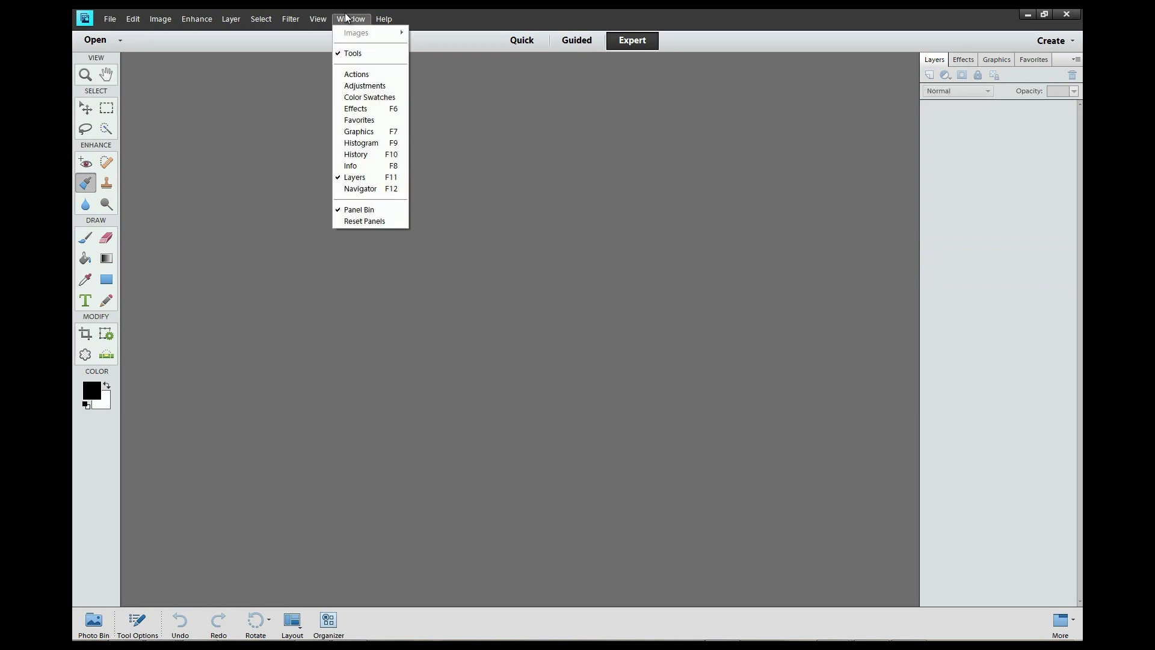
{"action": "left_click", "coordinate": [364, 189]}
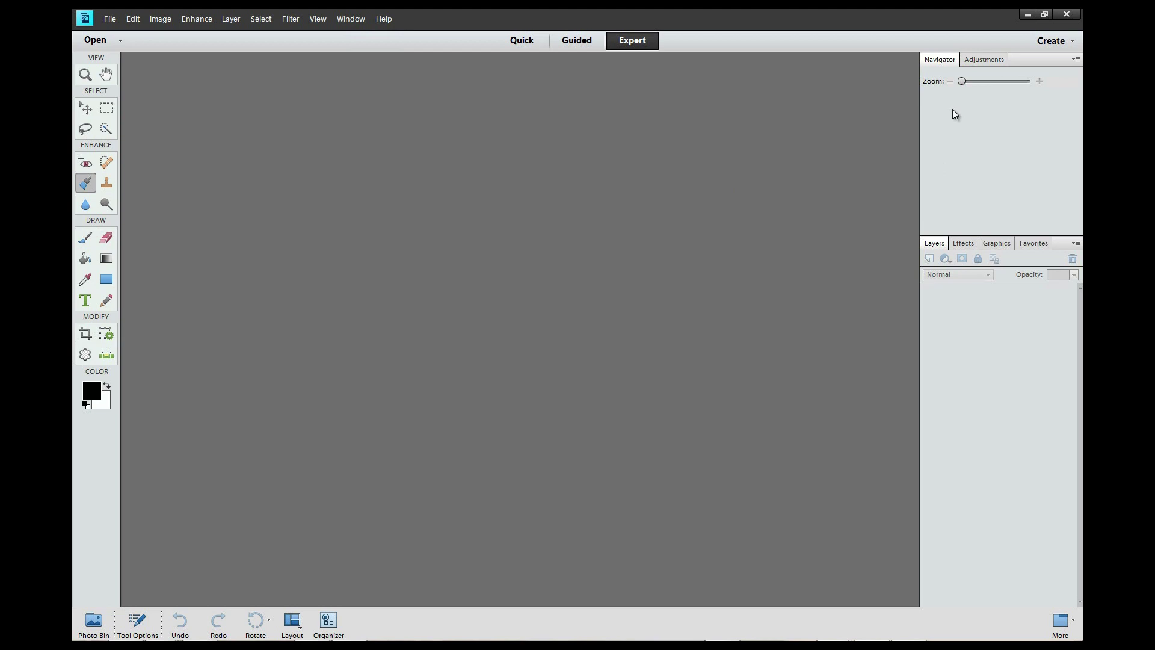
Hide the toolbox and show it again.
{"action": "left_click", "coordinate": [356, 20]}
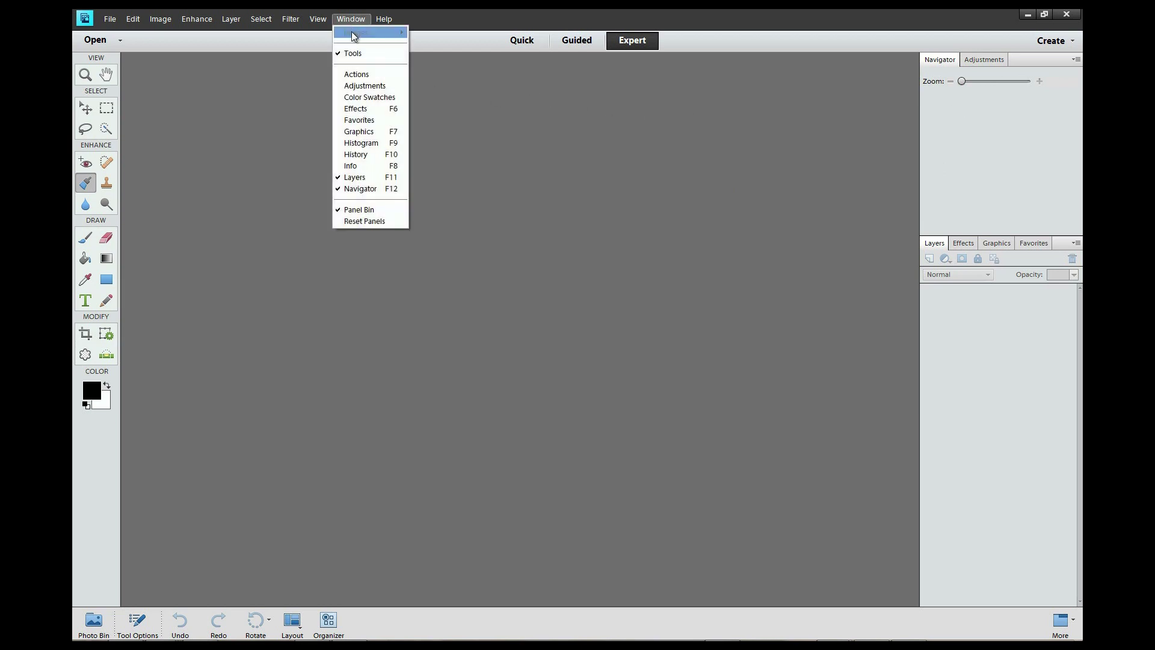
{"action": "left_click", "coordinate": [352, 55]}
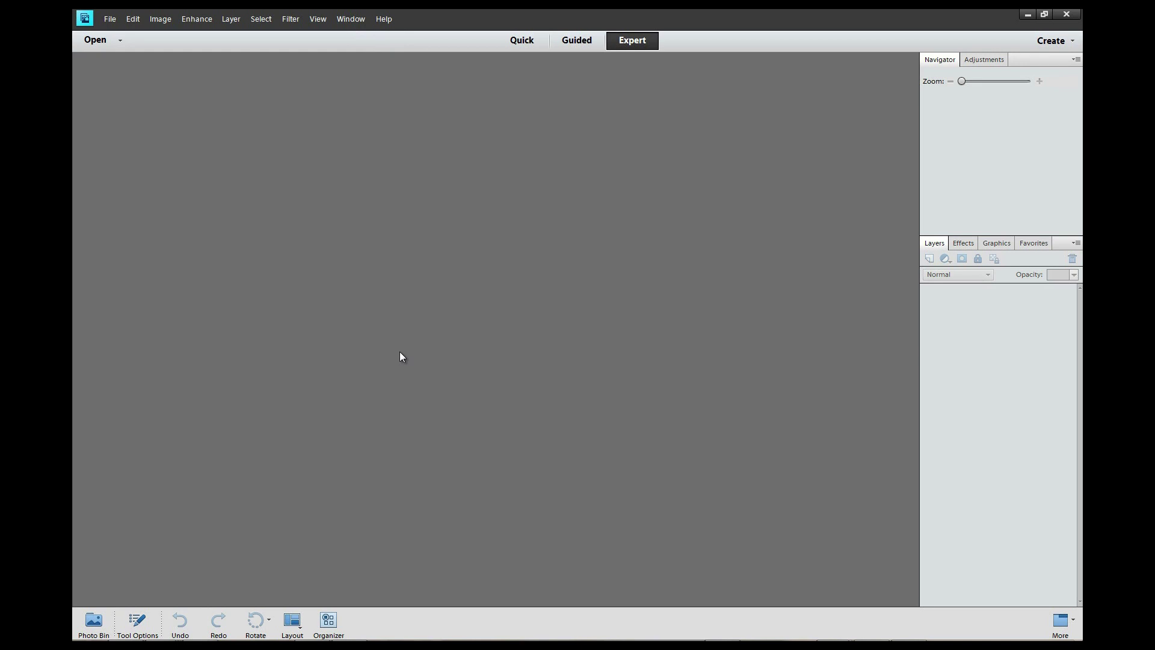
{"action": "left_click", "coordinate": [351, 19]}
{"action": "left_click", "coordinate": [349, 54]}
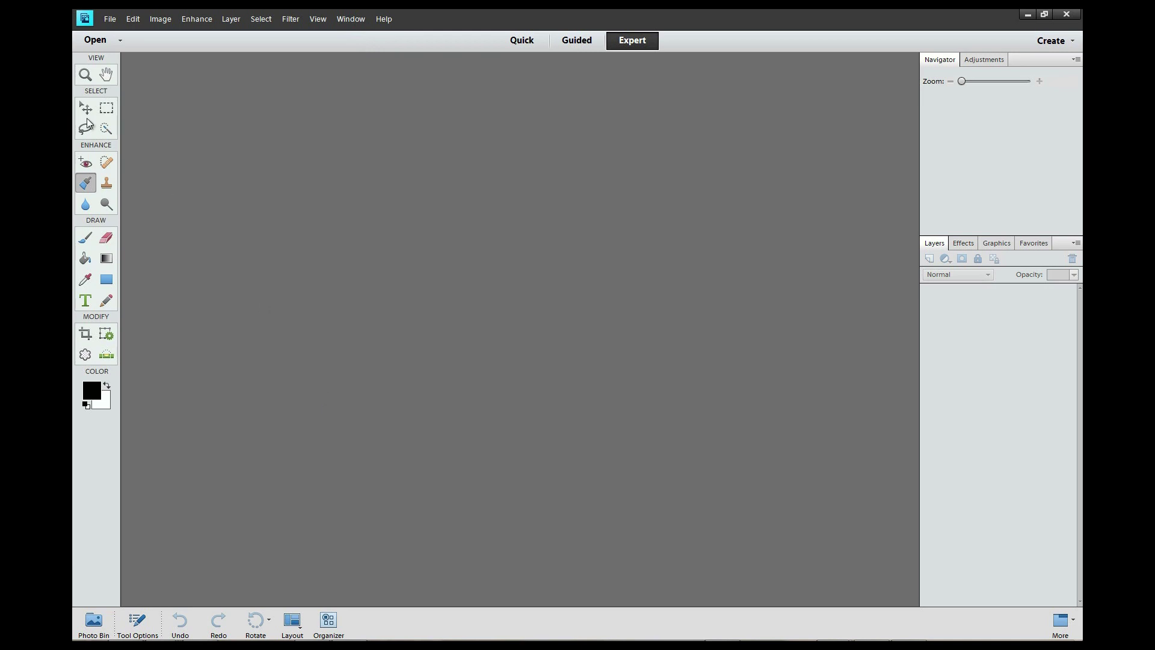
{"action": "left_click", "coordinate": [350, 19]}
{"action": "left_click", "coordinate": [299, 80]}
{"action": "left_click", "coordinate": [115, 24]}
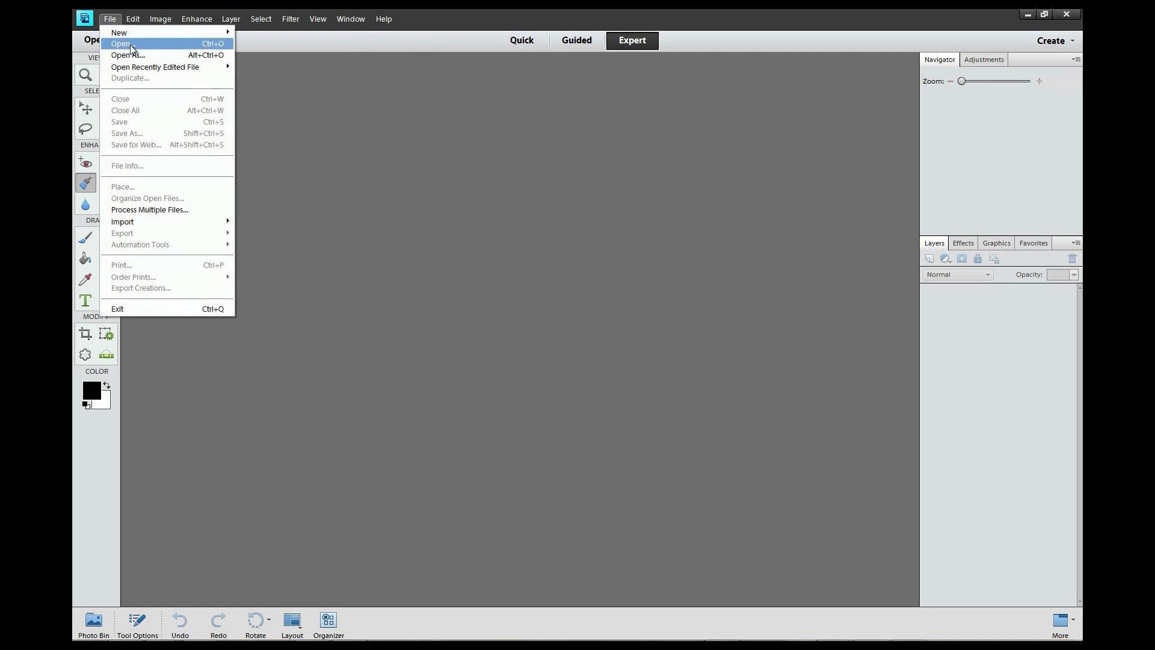
{"action": "left_click", "coordinate": [332, 128]}
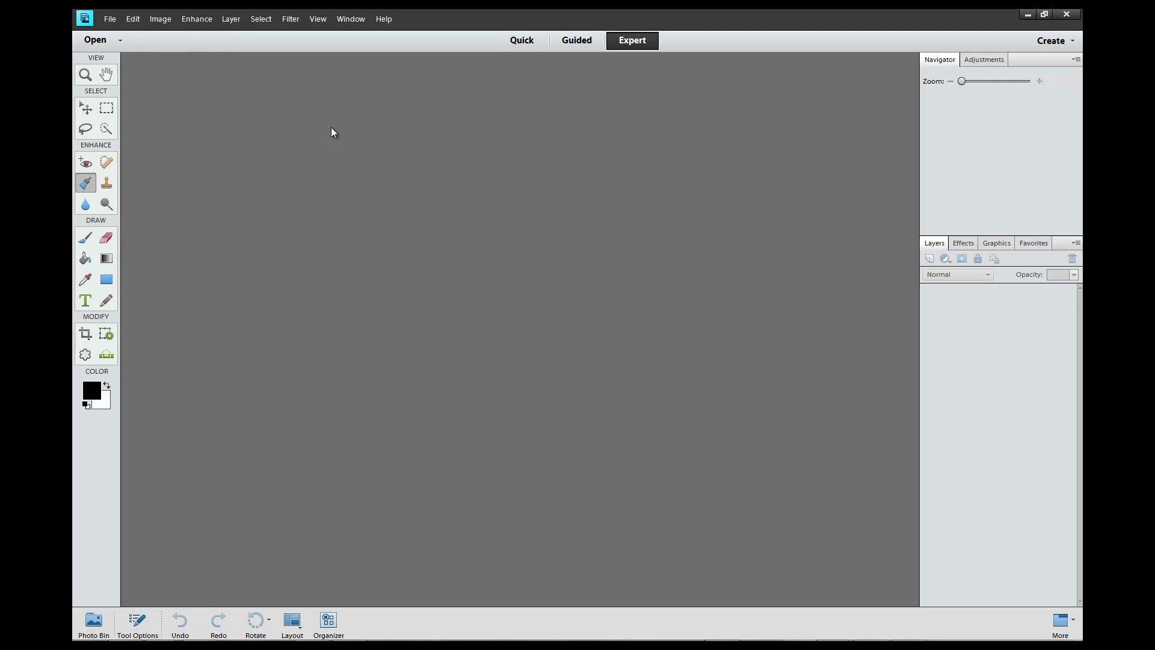
Switch to a maximized Windows Explorer window of the Desktop folder and display its items as extra large icons.
{"action": "key", "text": "super+e"}
{"action": "left_click_drag", "start_coordinate": [911, 27], "coordinate": [554, 43]}
{"action": "double_click", "coordinate": [503, 38]}
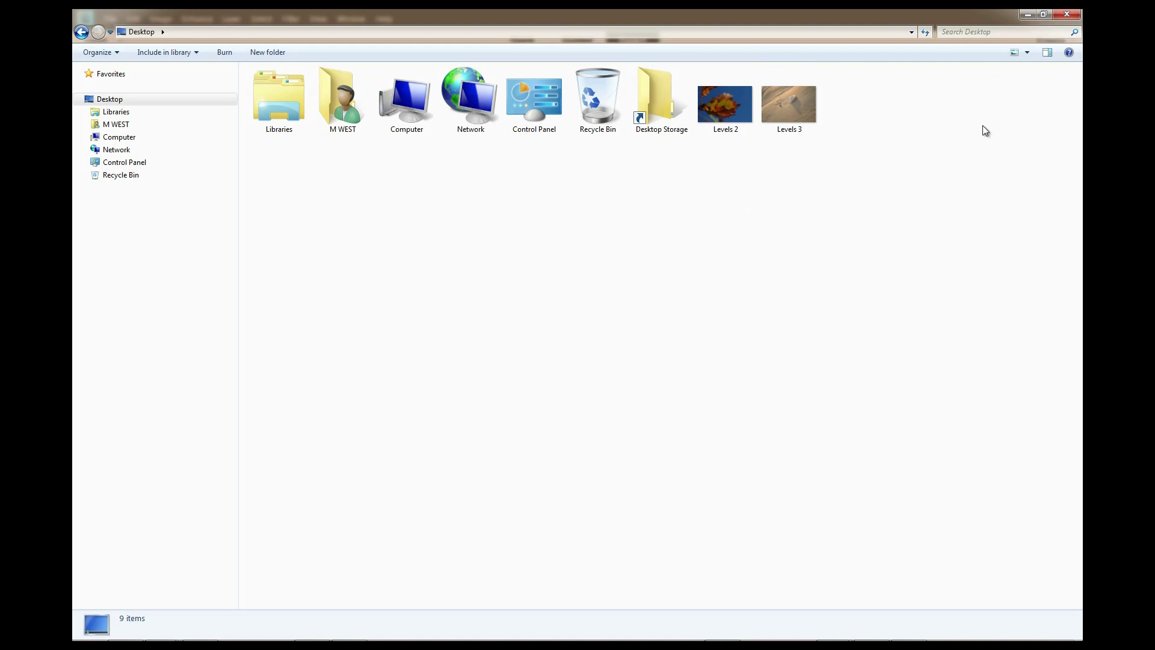
{"action": "left_click", "coordinate": [1029, 54]}
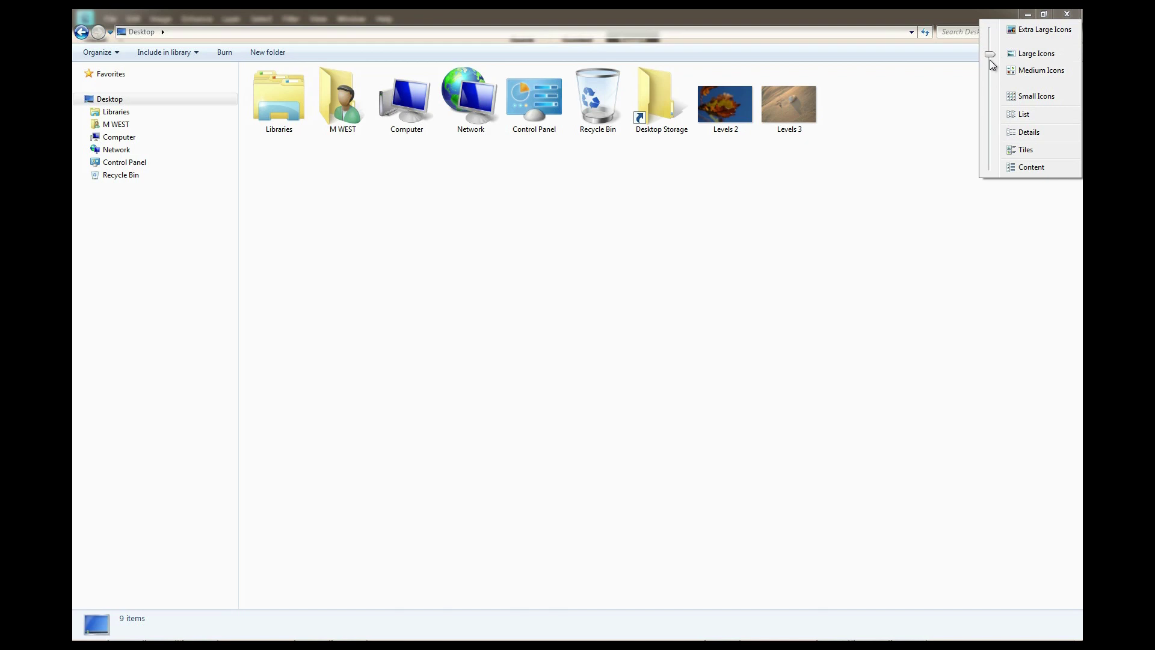
{"action": "left_click", "coordinate": [1034, 29]}
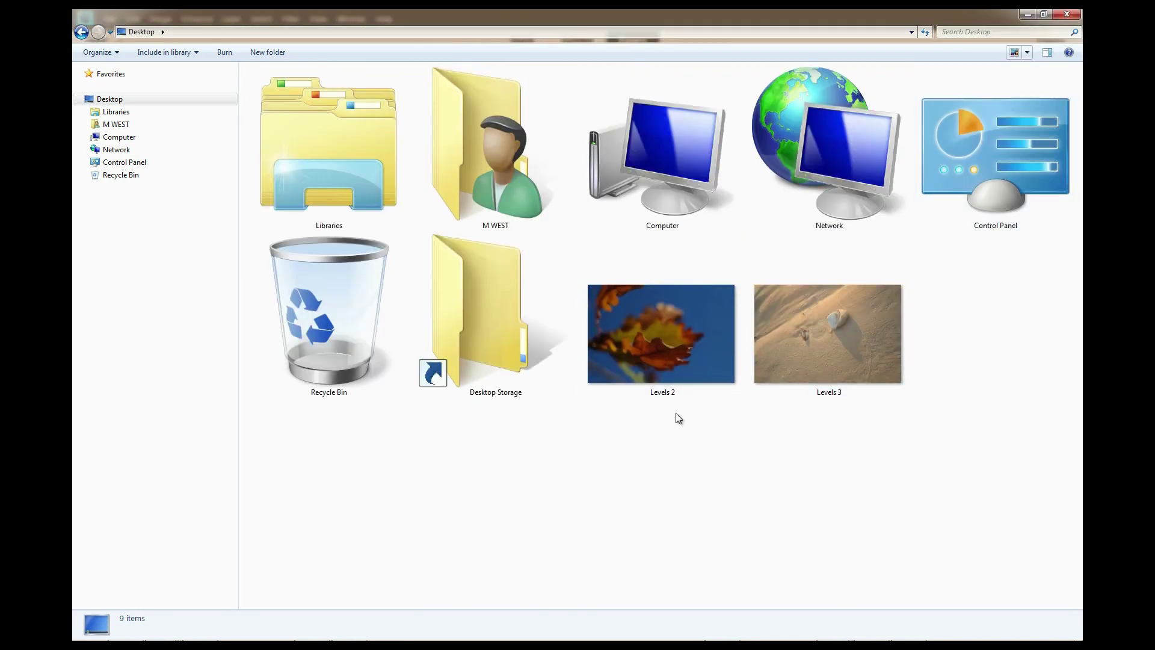
{"action": "left_click", "coordinate": [1028, 52]}
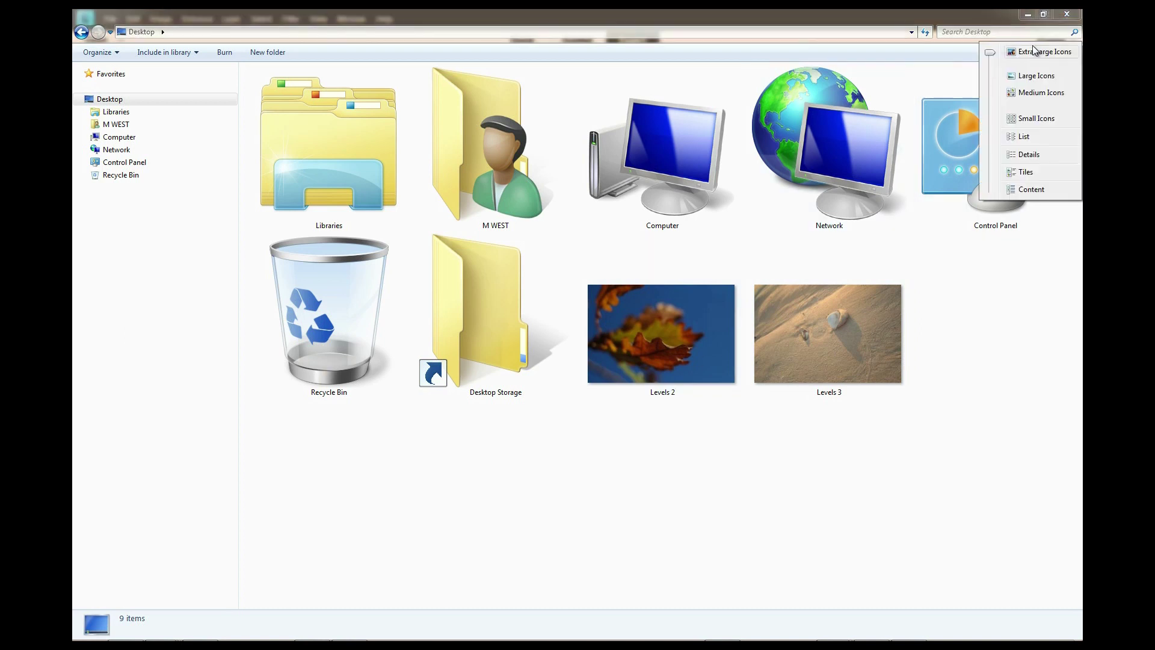
{"action": "left_click", "coordinate": [870, 443]}
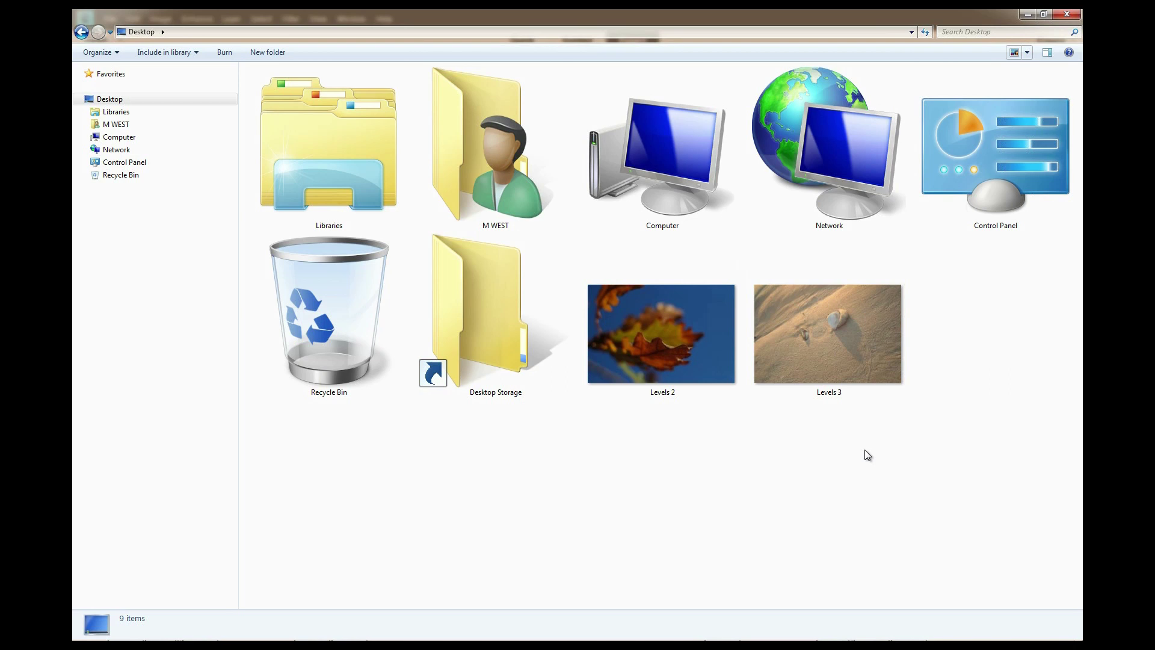
{"action": "left_click", "coordinate": [819, 324]}
{"action": "right_click", "coordinate": [820, 326]}
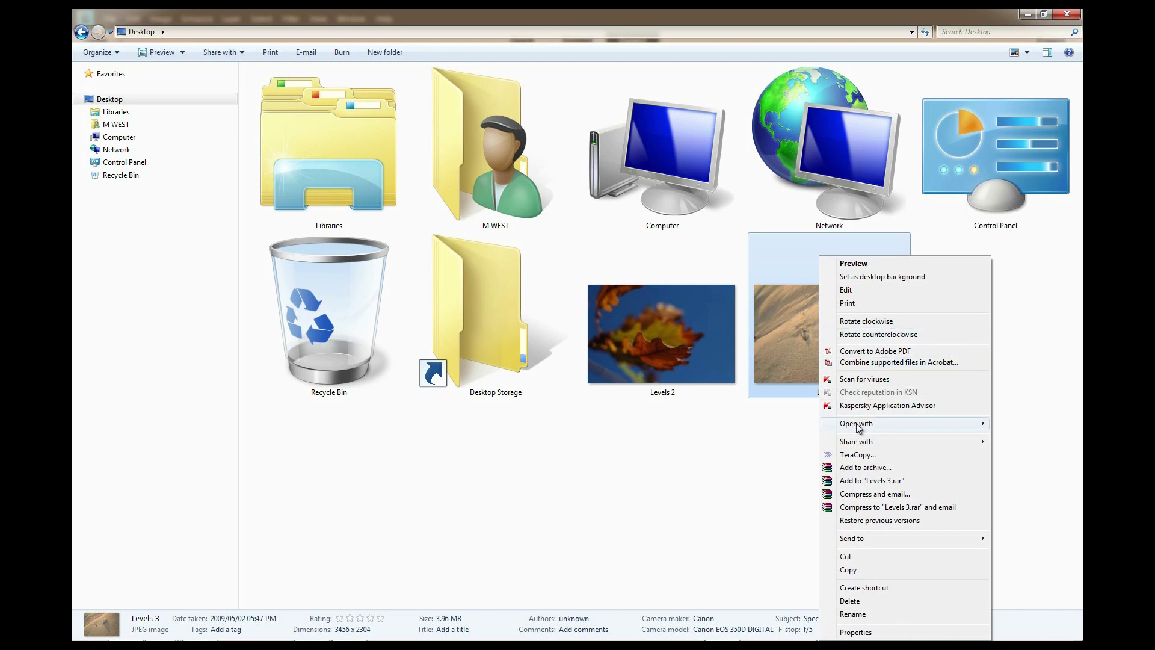
{"action": "mouse_move", "coordinate": [859, 427]}
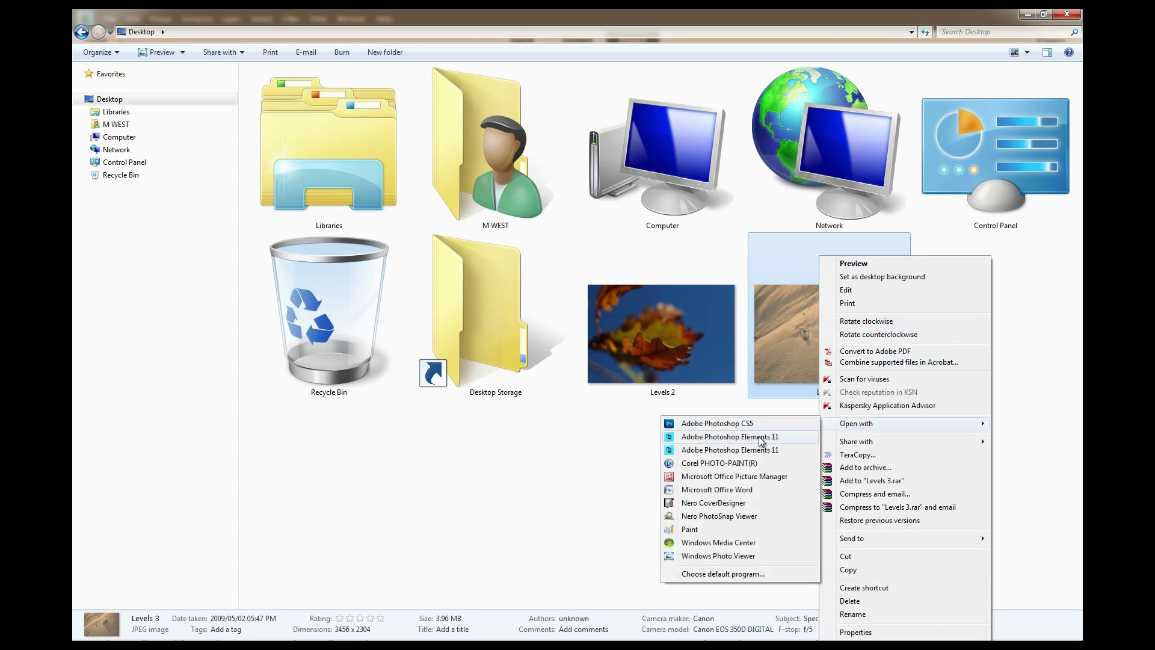
{"action": "left_click", "coordinate": [627, 441]}
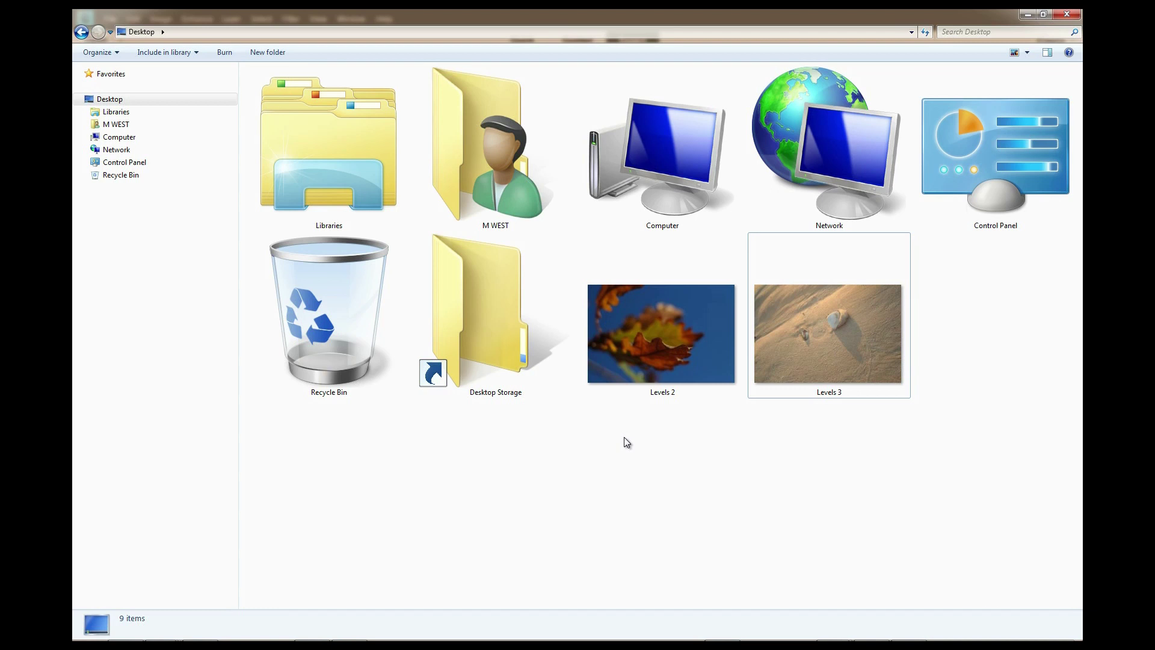
Open the Levels 3 and Levels 2 images from the Desktop folder in Photoshop Elements.
{"action": "left_click_drag", "start_coordinate": [843, 341], "coordinate": [569, 346]}
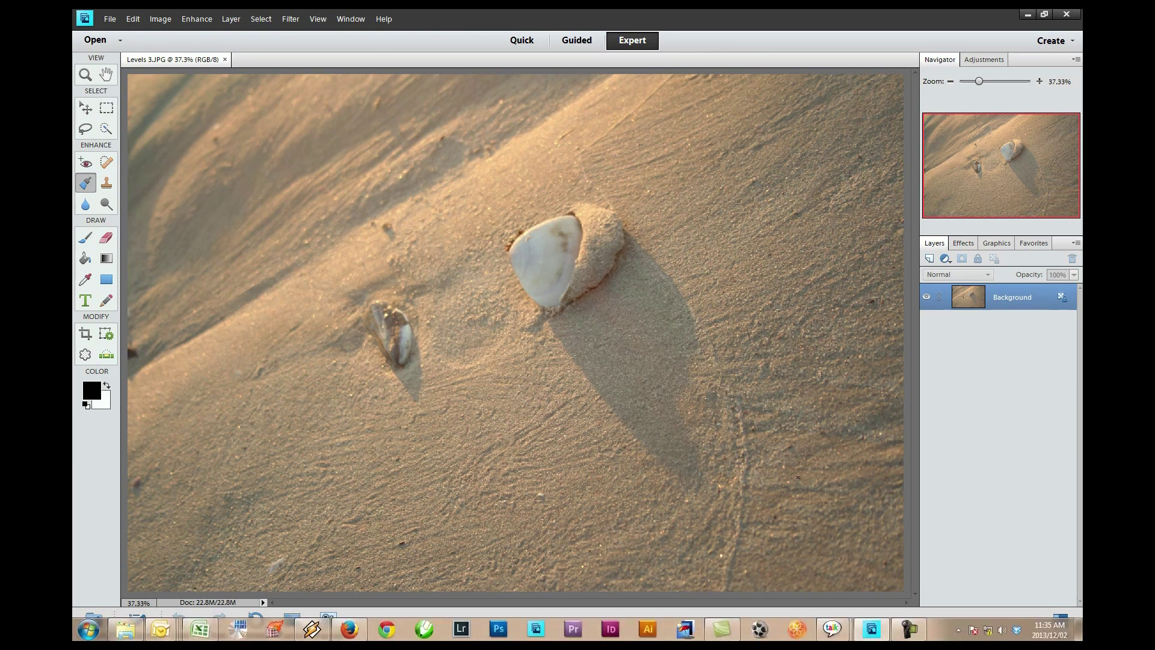
{"action": "left_click", "coordinate": [111, 630]}
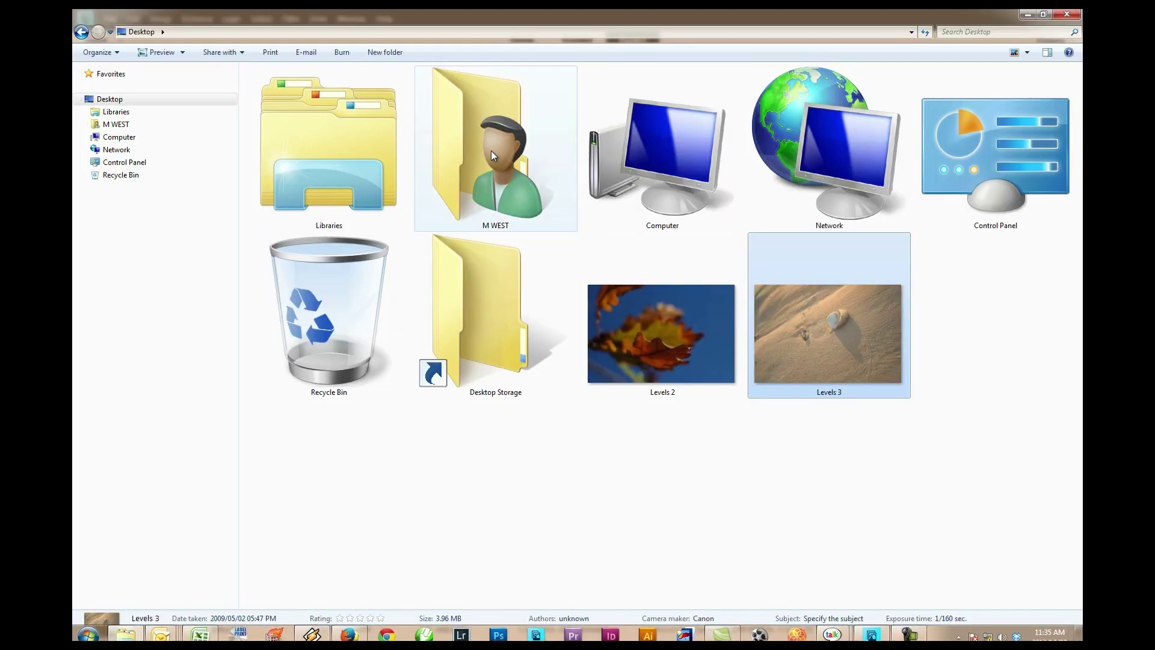
{"action": "left_click", "coordinate": [643, 334]}
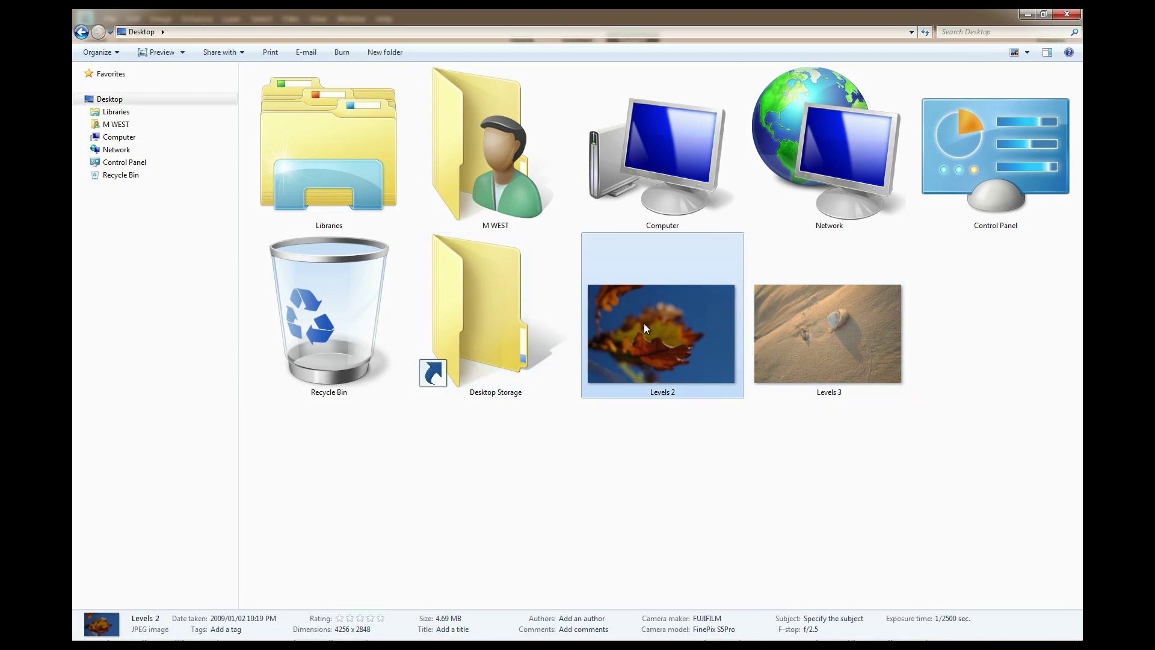
{"action": "left_click_drag", "start_coordinate": [643, 323], "coordinate": [526, 319]}
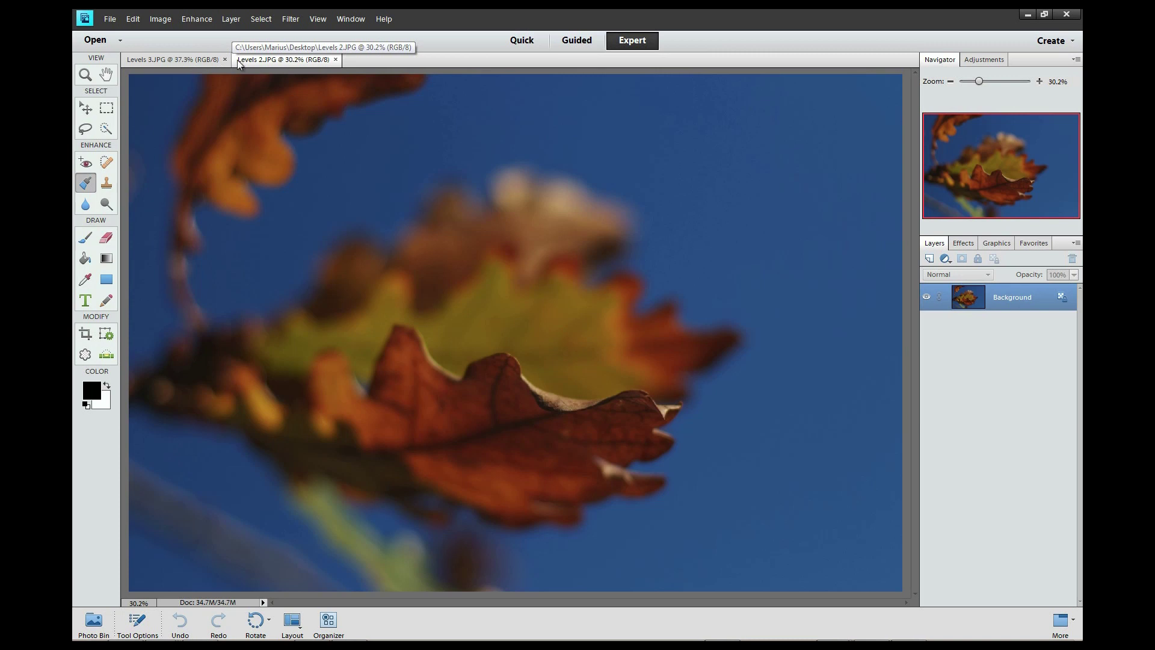
Alternate between the open Levels 3 and Levels 2 images and close both of them.
{"action": "left_click", "coordinate": [180, 62]}
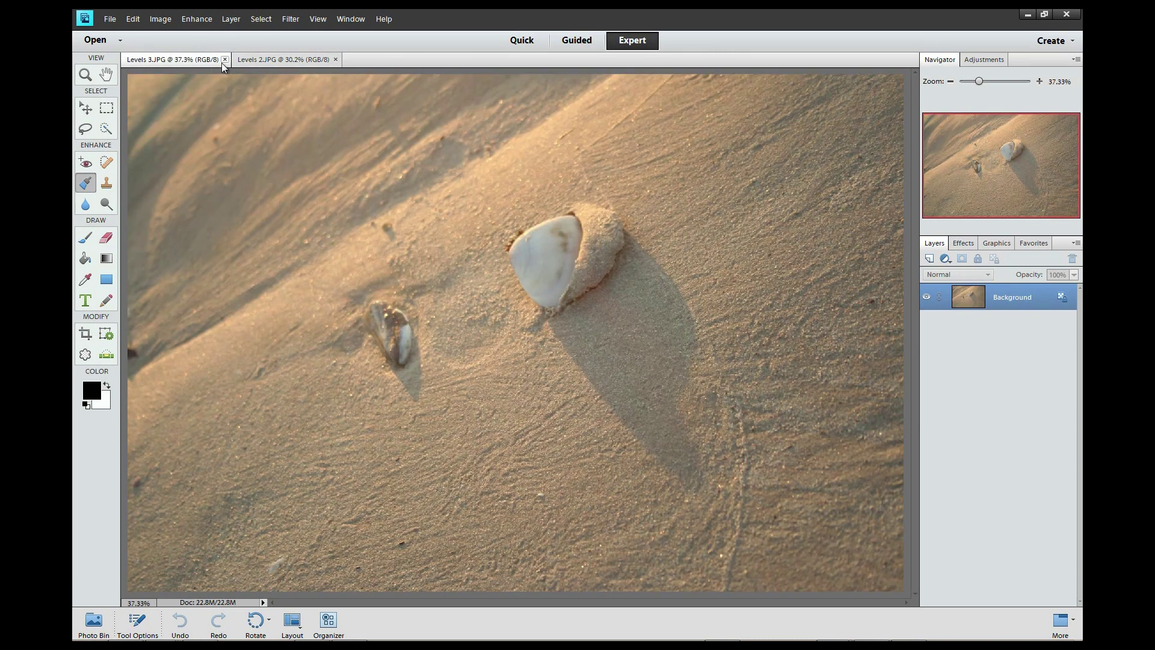
{"action": "left_click", "coordinate": [256, 63]}
{"action": "left_click", "coordinate": [197, 61]}
{"action": "left_click", "coordinate": [255, 61]}
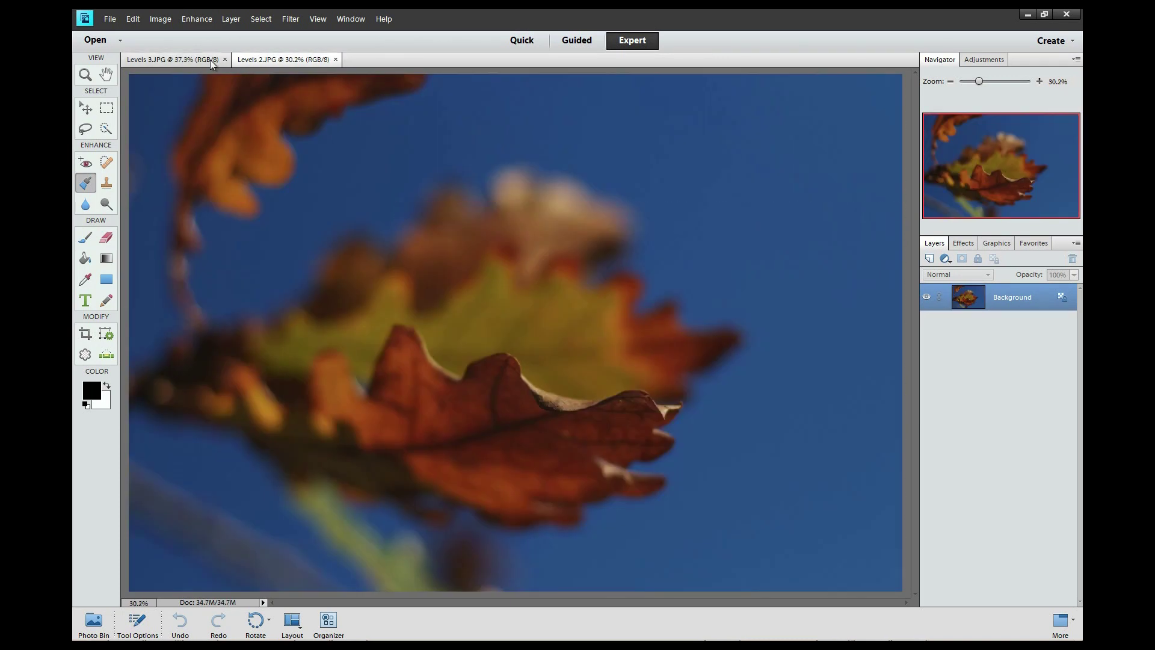
{"action": "left_click", "coordinate": [211, 60]}
{"action": "left_click", "coordinate": [246, 58]}
{"action": "left_click", "coordinate": [335, 59]}
{"action": "left_click", "coordinate": [225, 60]}
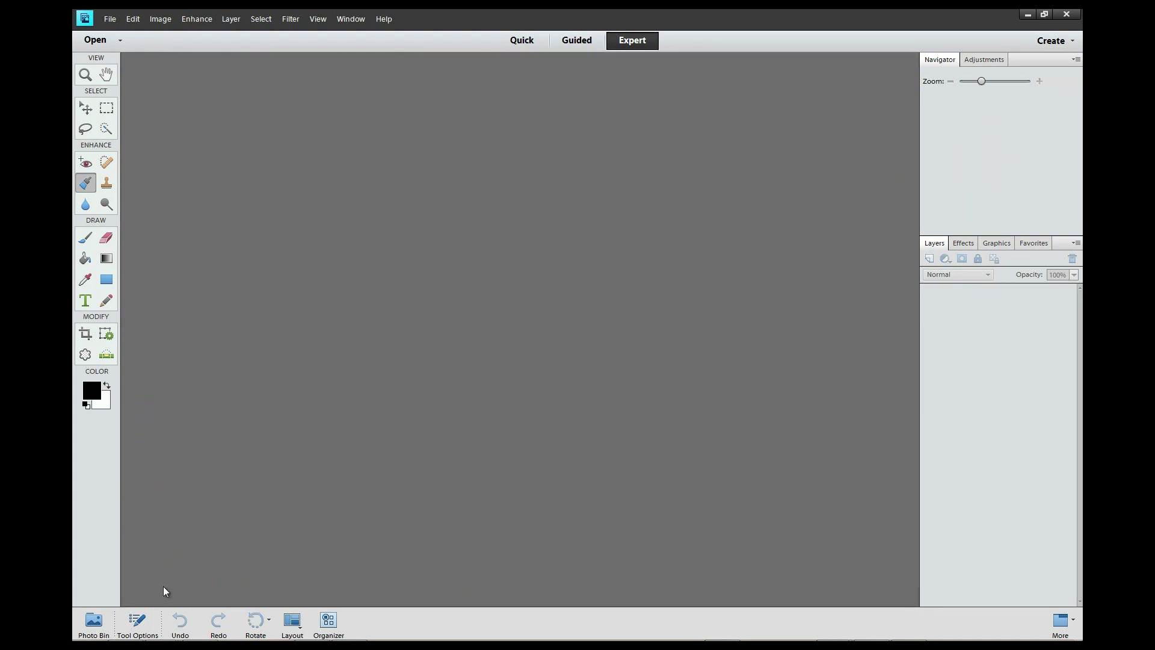
Move the Windows Explorer window out of the way and open its Levels 2 image in Photoshop Elements.
{"action": "left_click", "coordinate": [126, 629]}
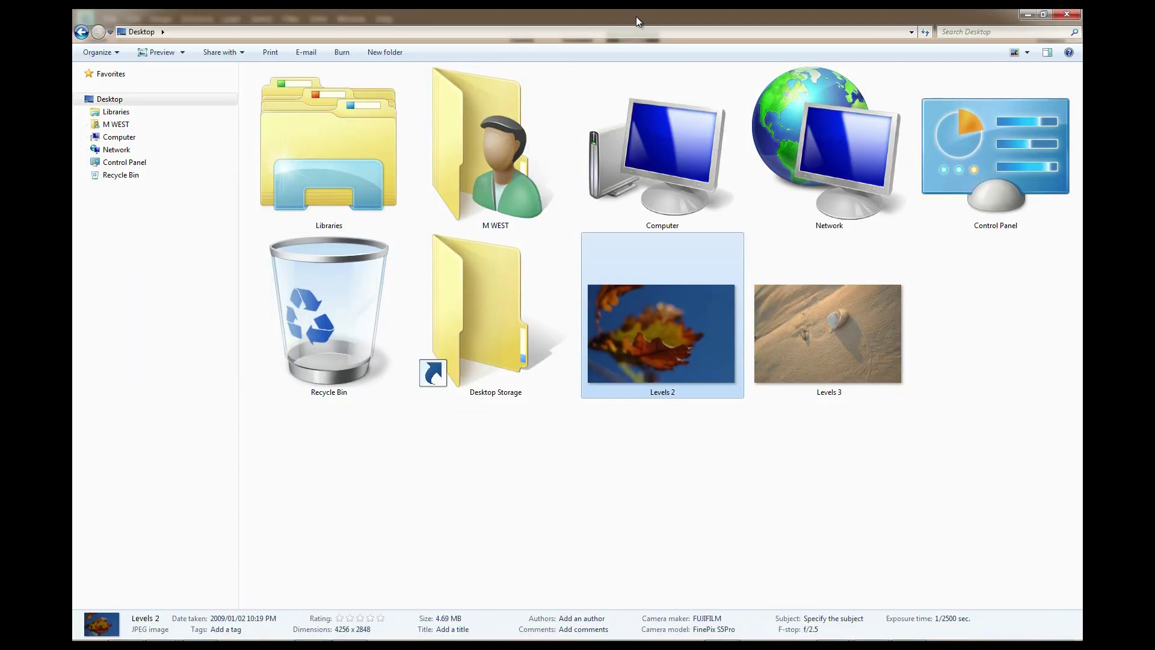
{"action": "left_click_drag", "start_coordinate": [637, 17], "coordinate": [1082, 54]}
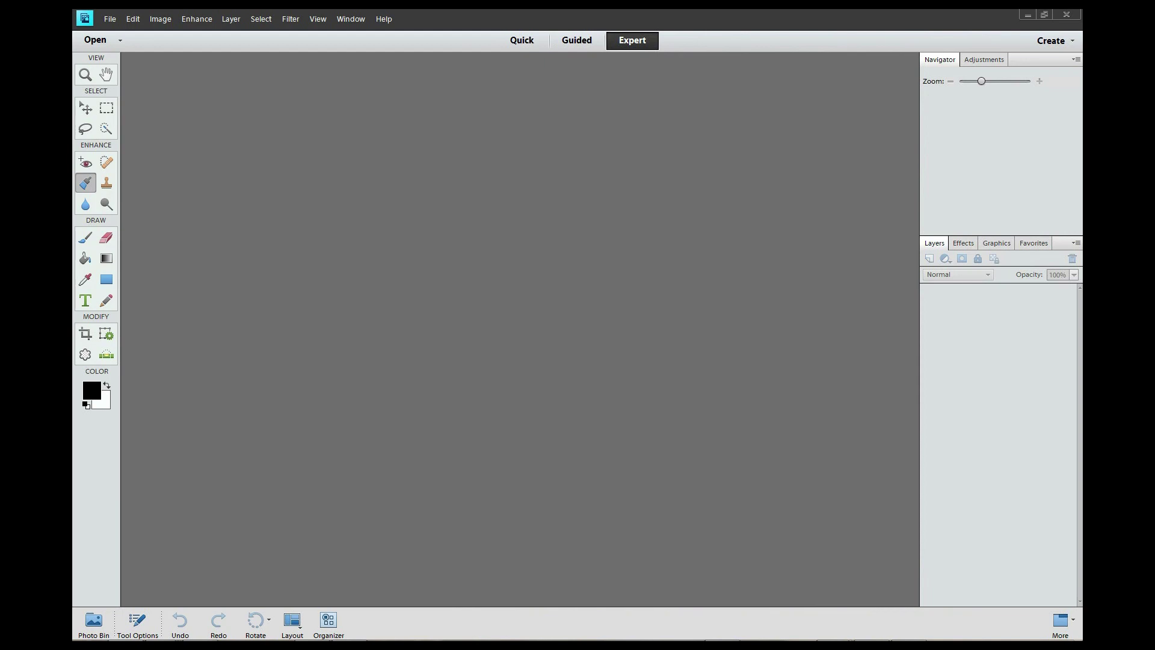
{"action": "left_click_drag", "start_coordinate": [662, 305], "coordinate": [577, 447]}
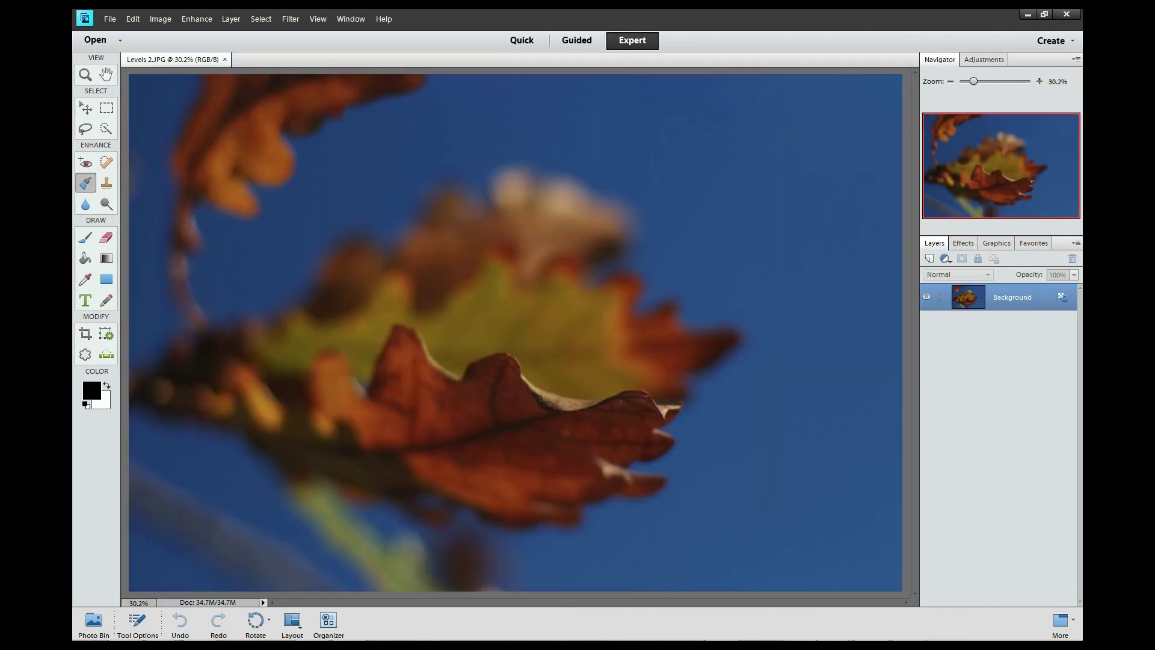
Open the Levels 3 image from the Desktop folder in Photoshop Elements alongside Levels 2.
{"action": "left_click_drag", "start_coordinate": [993, 361], "coordinate": [548, 320]}
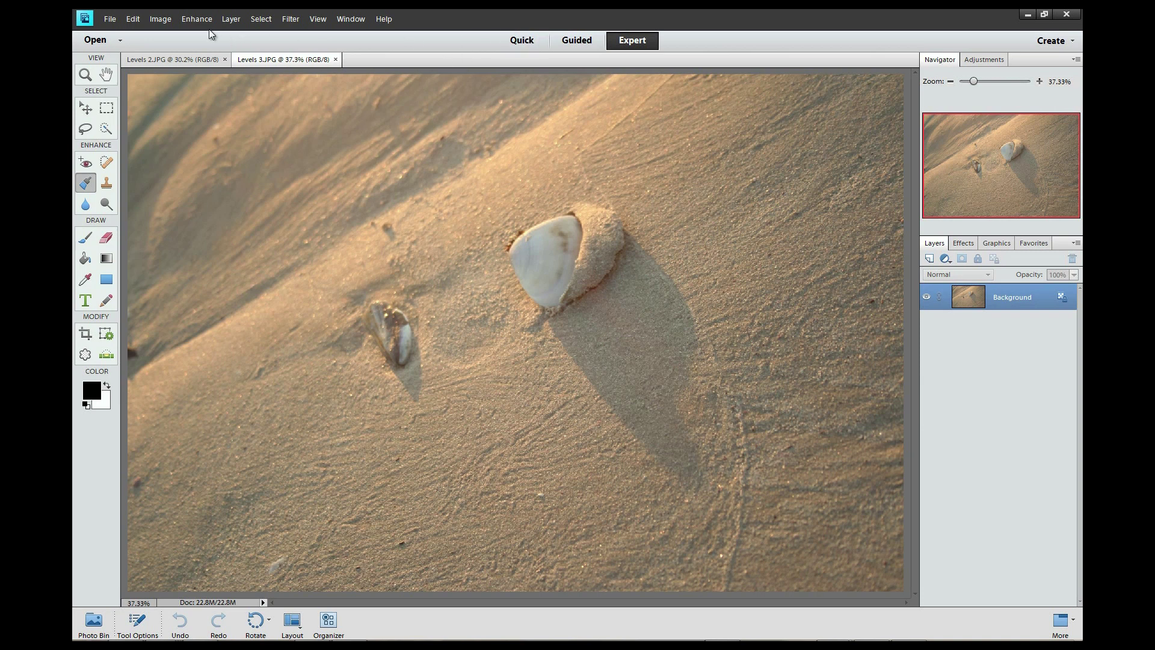
Look over the lighting adjustment commands, then examine the Levels 3 image's histogram and channel choices in Levels without changing anything.
{"action": "left_click", "coordinate": [189, 19]}
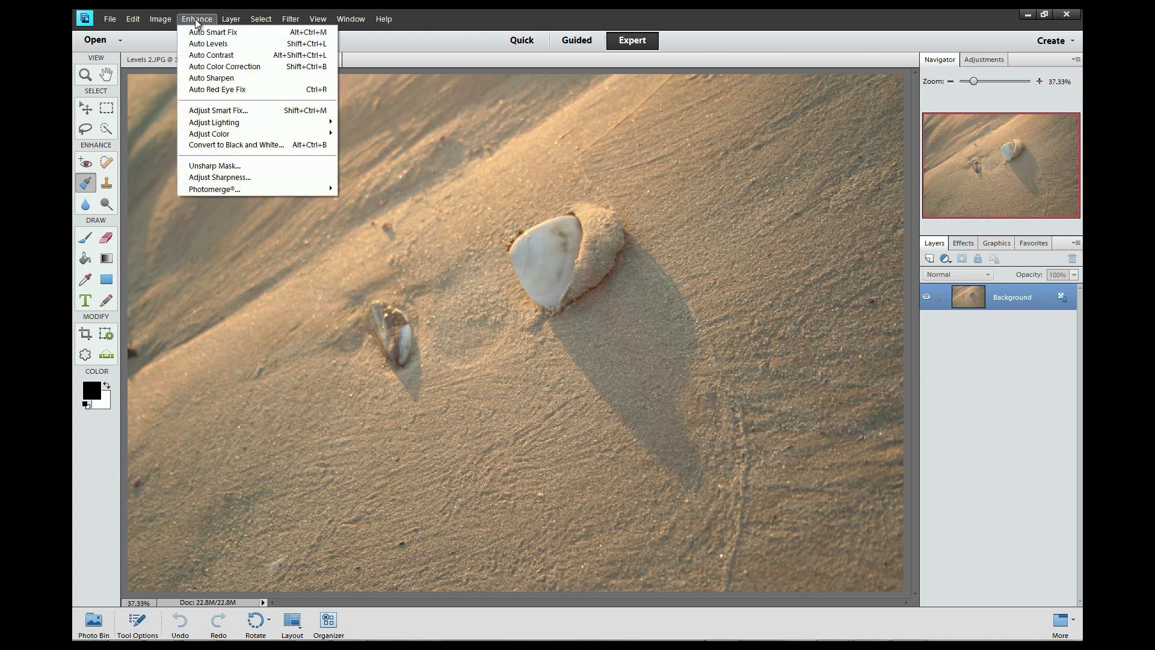
{"action": "mouse_move", "coordinate": [208, 121]}
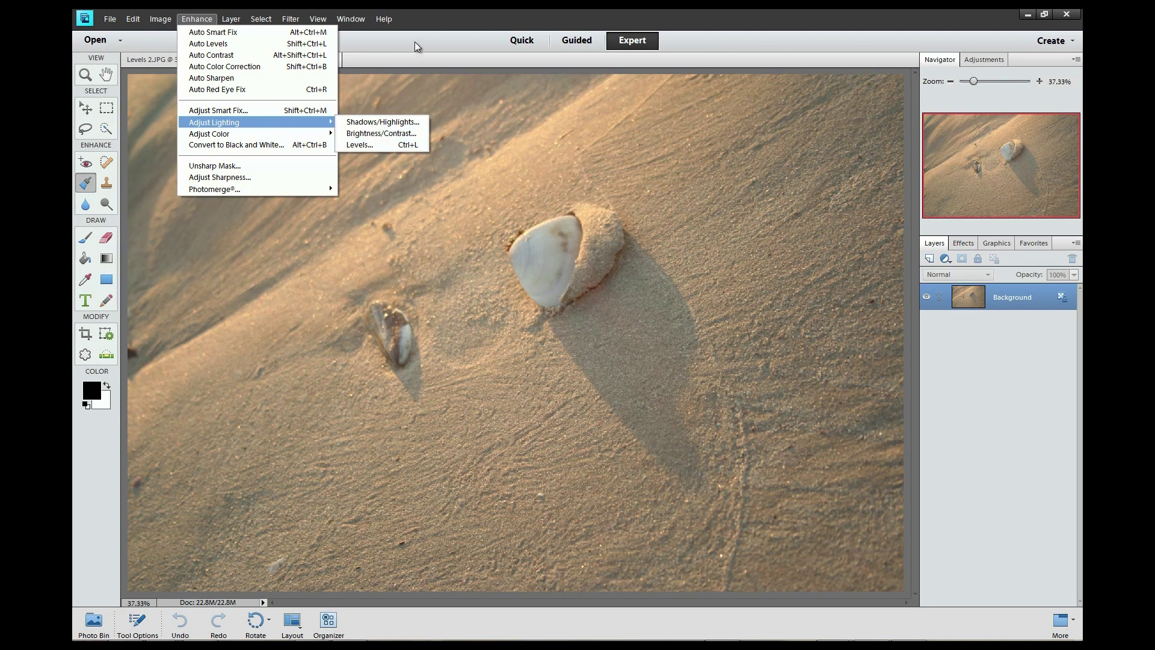
{"action": "left_click", "coordinate": [497, 113]}
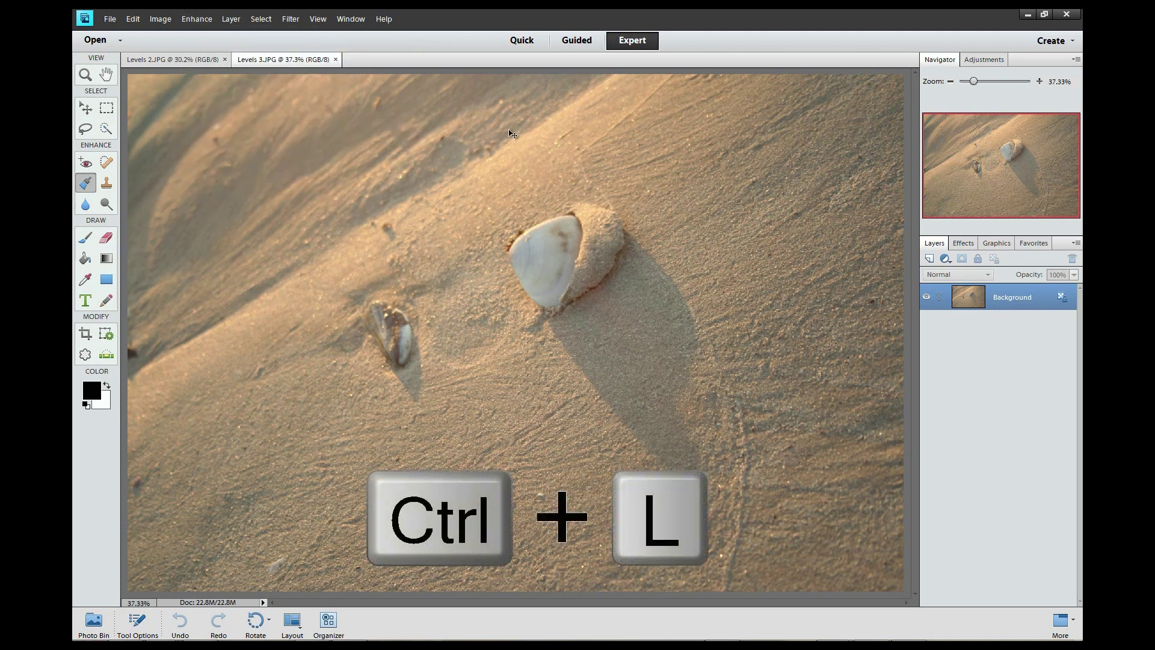
{"action": "key", "text": "ctrl+l"}
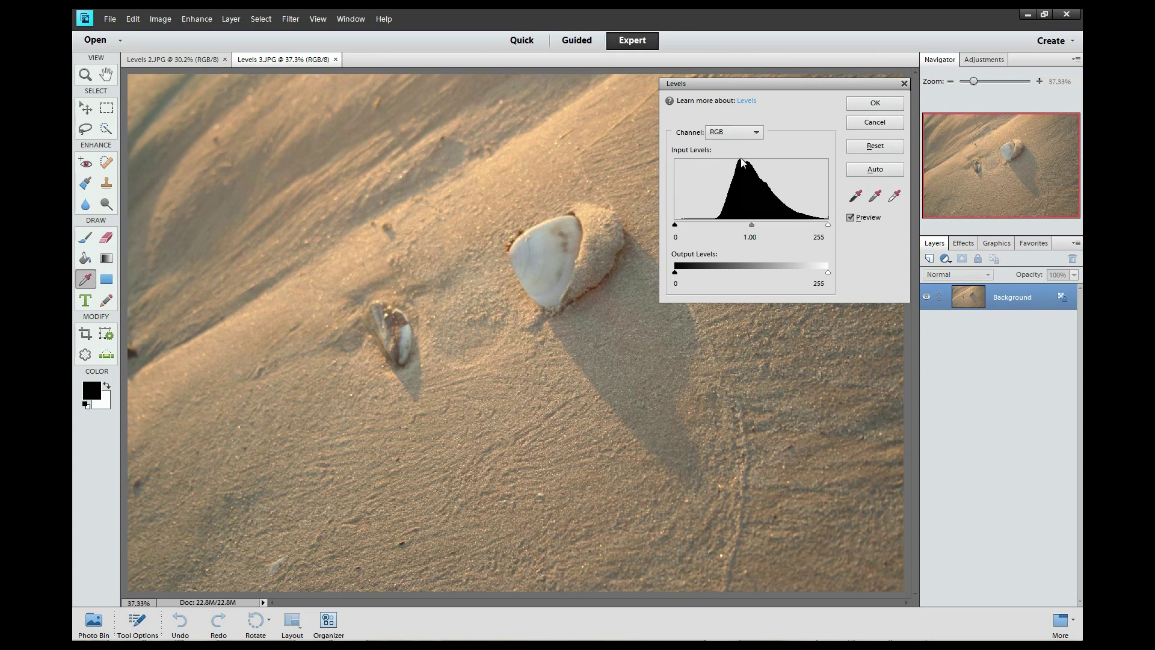
{"action": "left_click", "coordinate": [732, 132]}
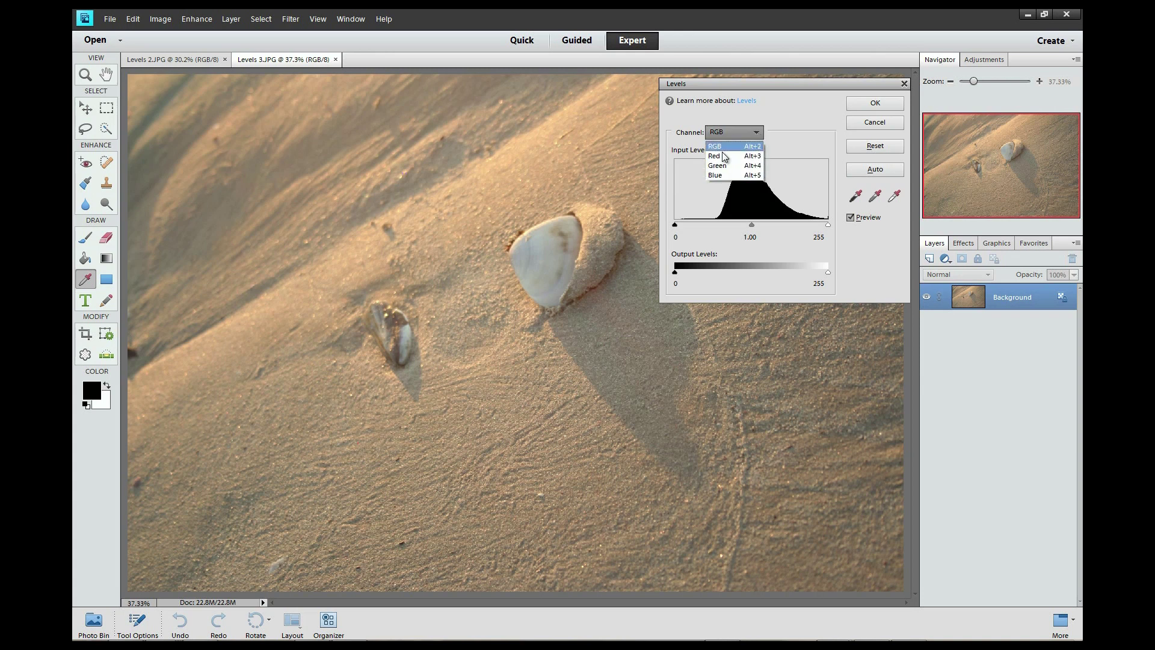
{"action": "left_click", "coordinate": [777, 133]}
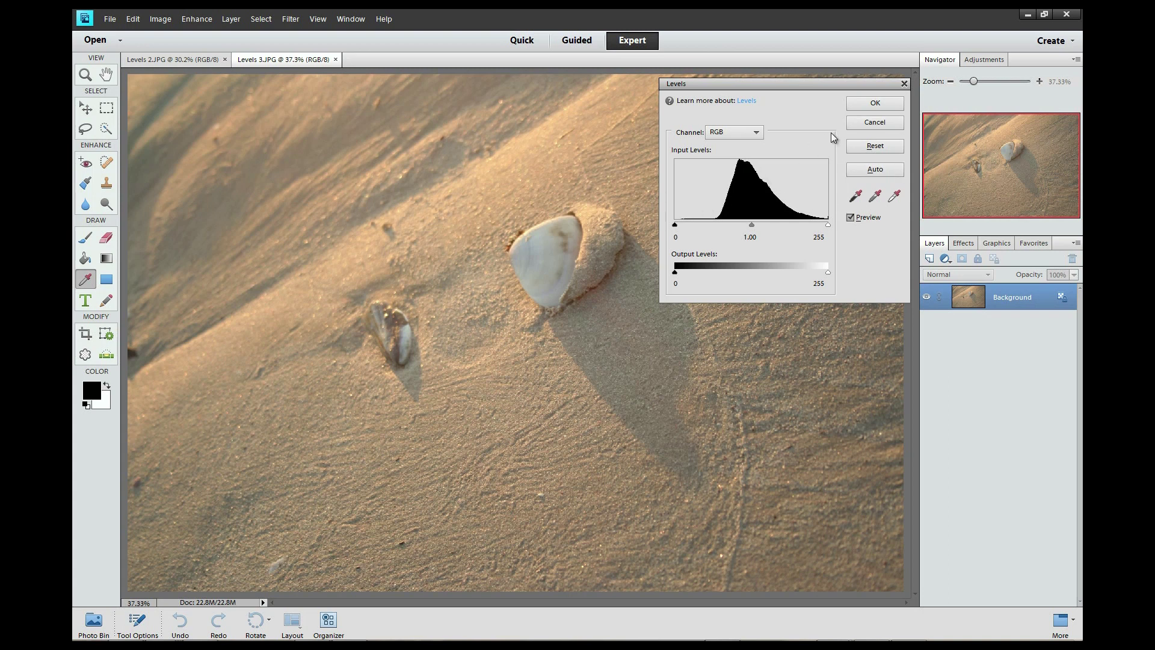
{"action": "left_click", "coordinate": [875, 123]}
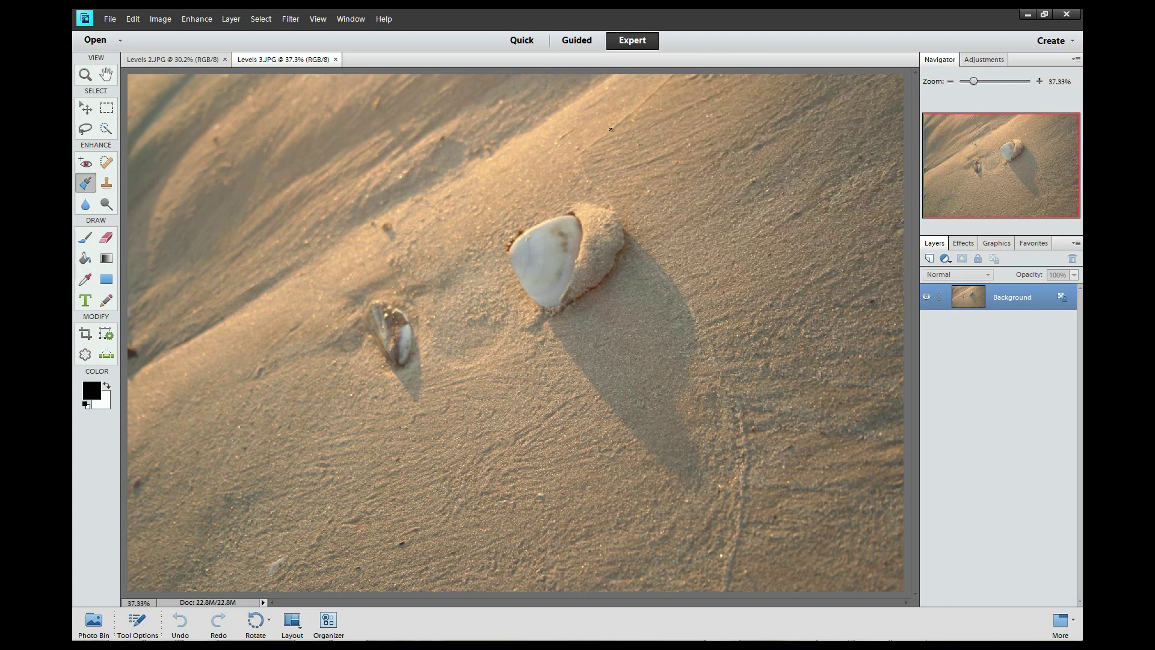
Examine the Levels histogram of the Levels 2 image and cancel the adjustment.
{"action": "left_click", "coordinate": [172, 59]}
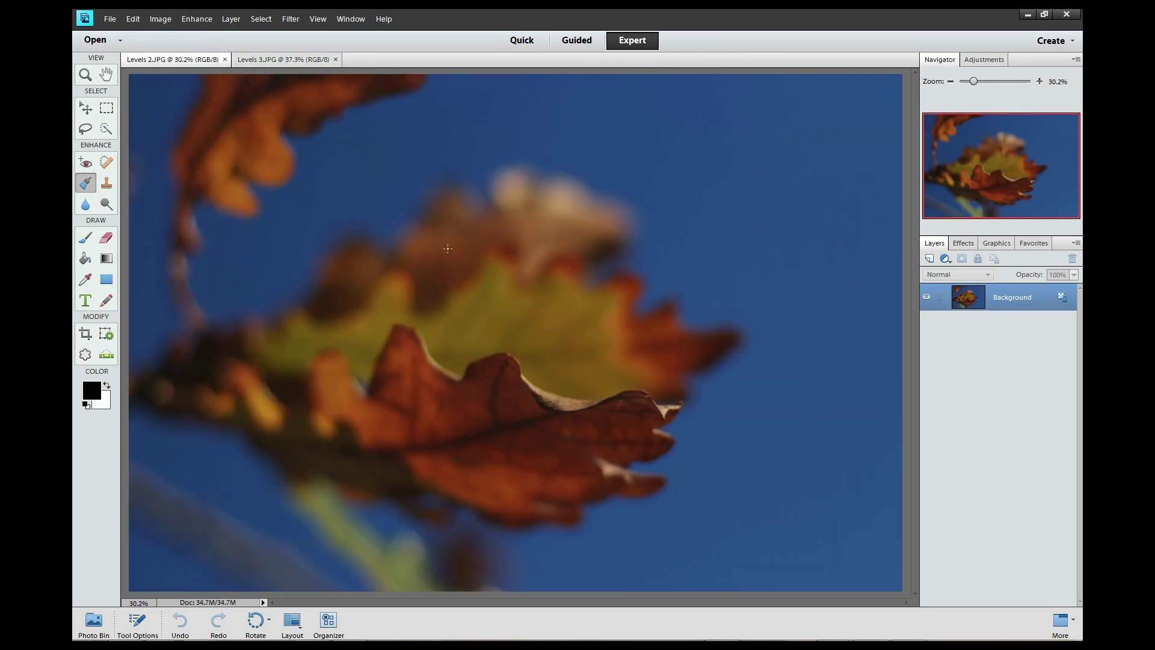
{"action": "key", "text": "ctrl+l"}
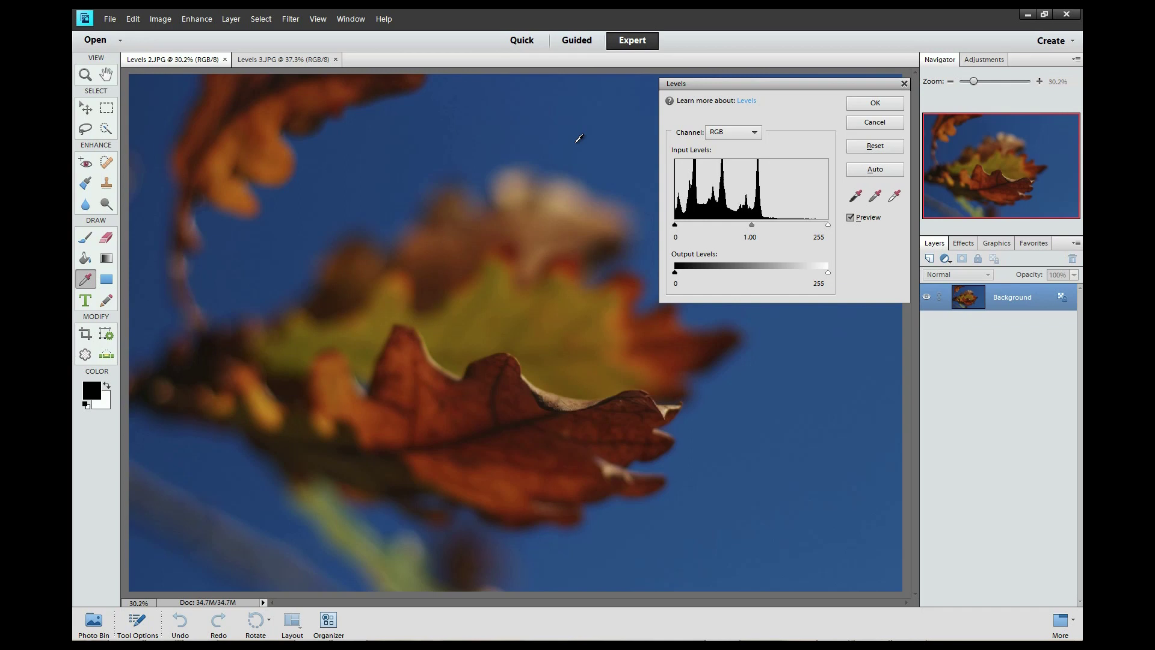
{"action": "left_click", "coordinate": [882, 124]}
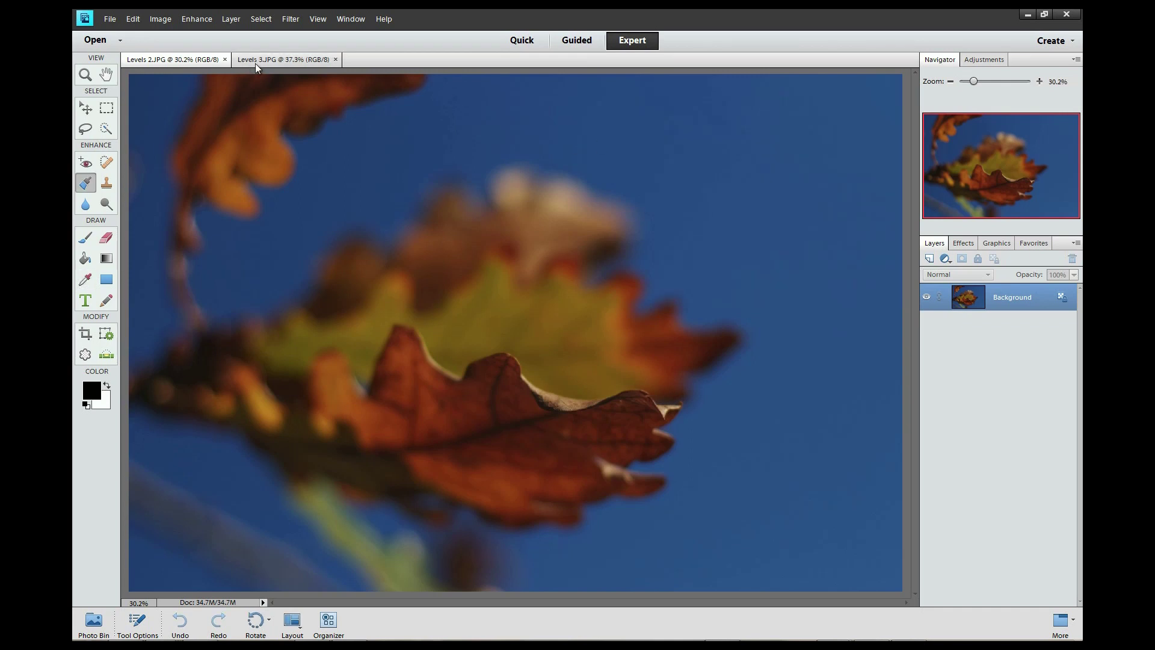
Return to the Levels 3 image and open the Levels adjustment for it.
{"action": "left_click", "coordinate": [255, 63]}
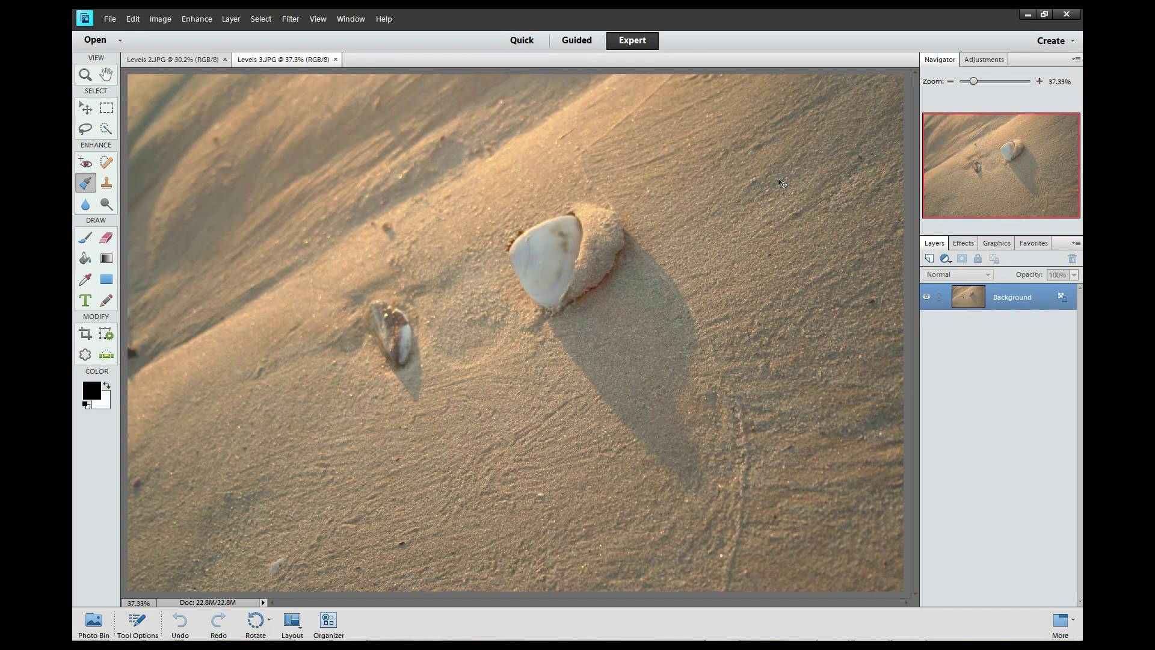
{"action": "key", "text": "ctrl+l"}
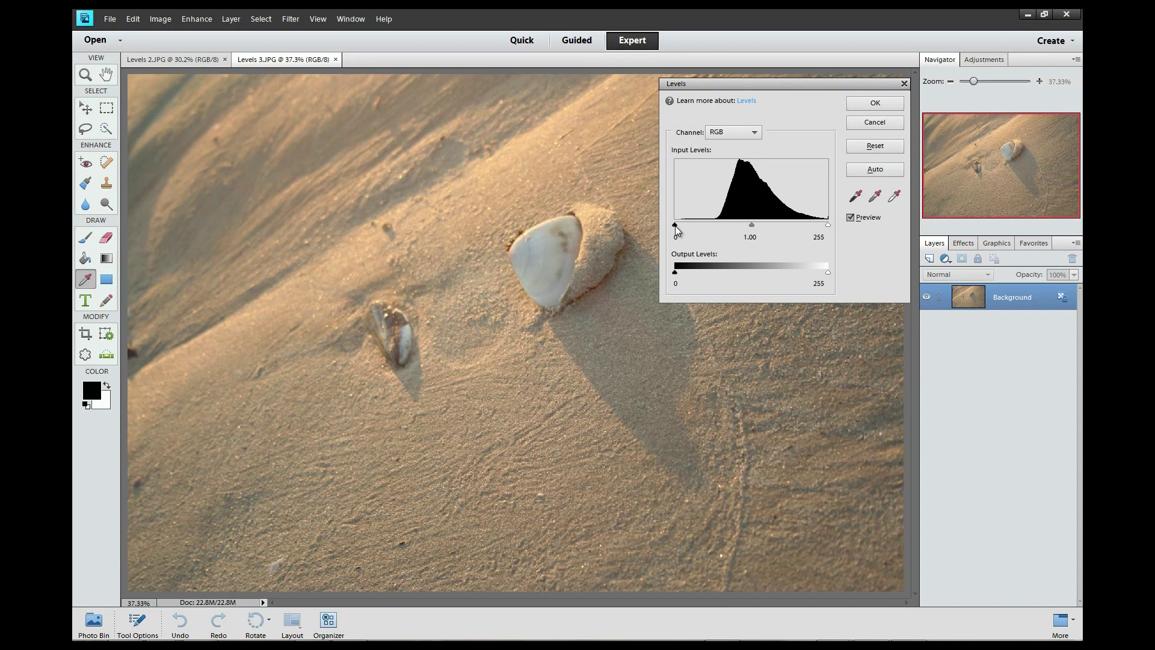
Try the highlight input level at 132 and the midtone level at 1.75, resetting the Levels values after each trial.
{"action": "mouse_move", "coordinate": [675, 225]}
{"action": "left_mouse_down"}
{"action": "mouse_move", "coordinate": [712, 229]}
{"action": "mouse_move", "coordinate": [676, 225]}
{"action": "left_mouse_up"}
{"action": "left_click_drag", "start_coordinate": [829, 226], "coordinate": [754, 226]}
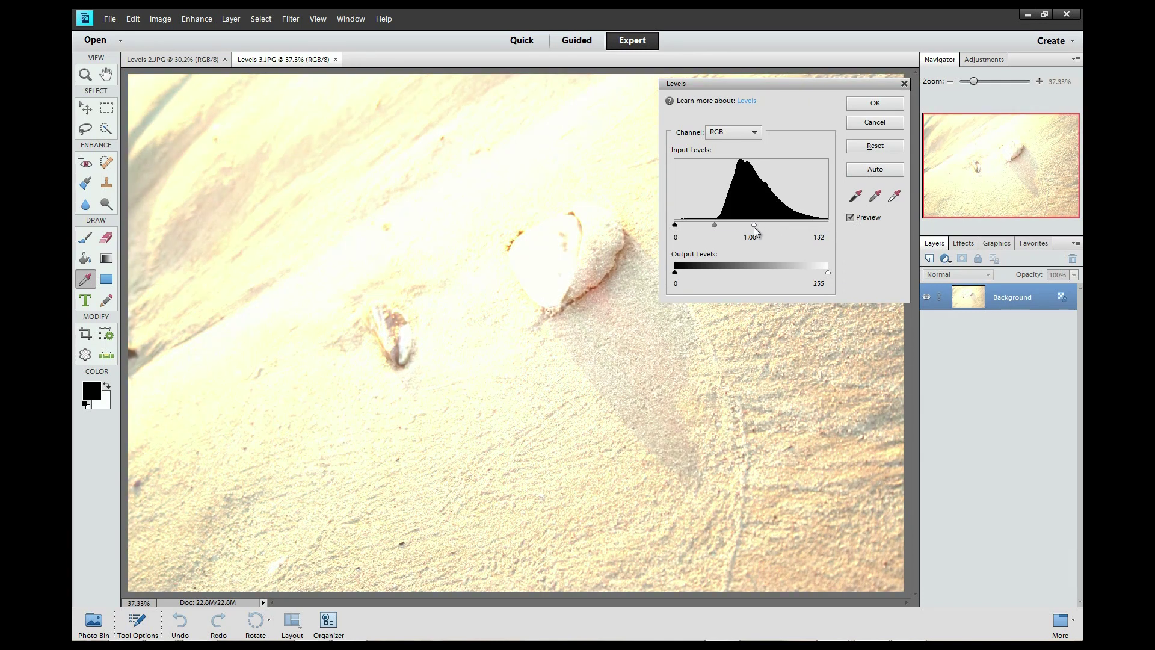
{"action": "key", "text": "ctrl+z"}
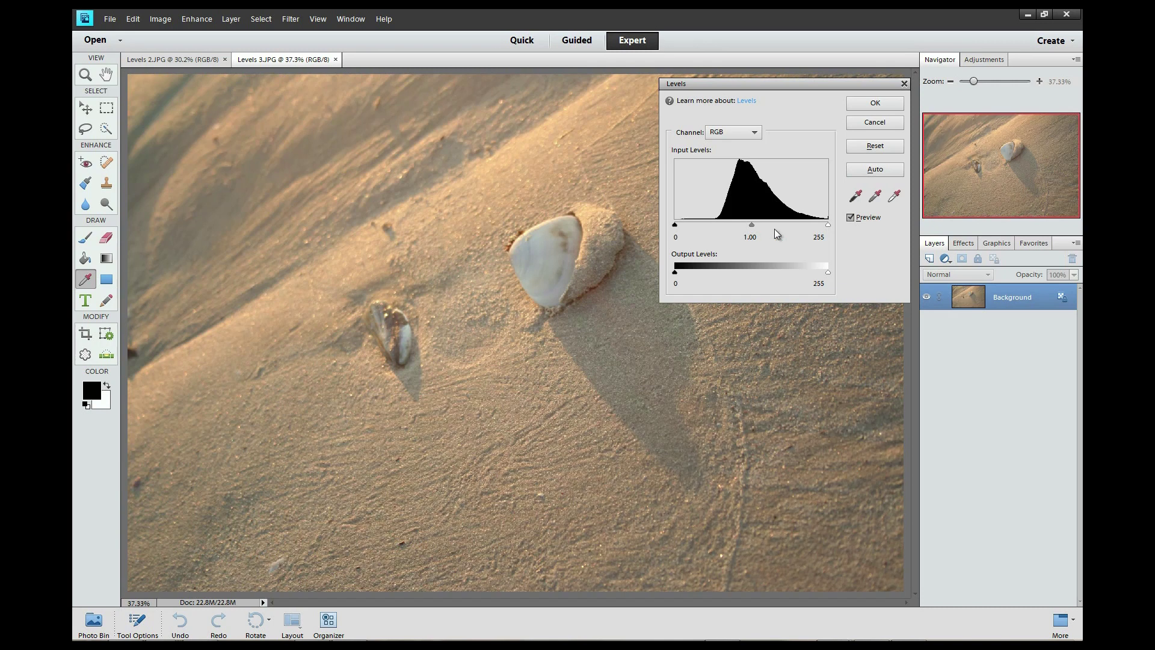
{"action": "left_click_drag", "start_coordinate": [752, 226], "coordinate": [724, 226]}
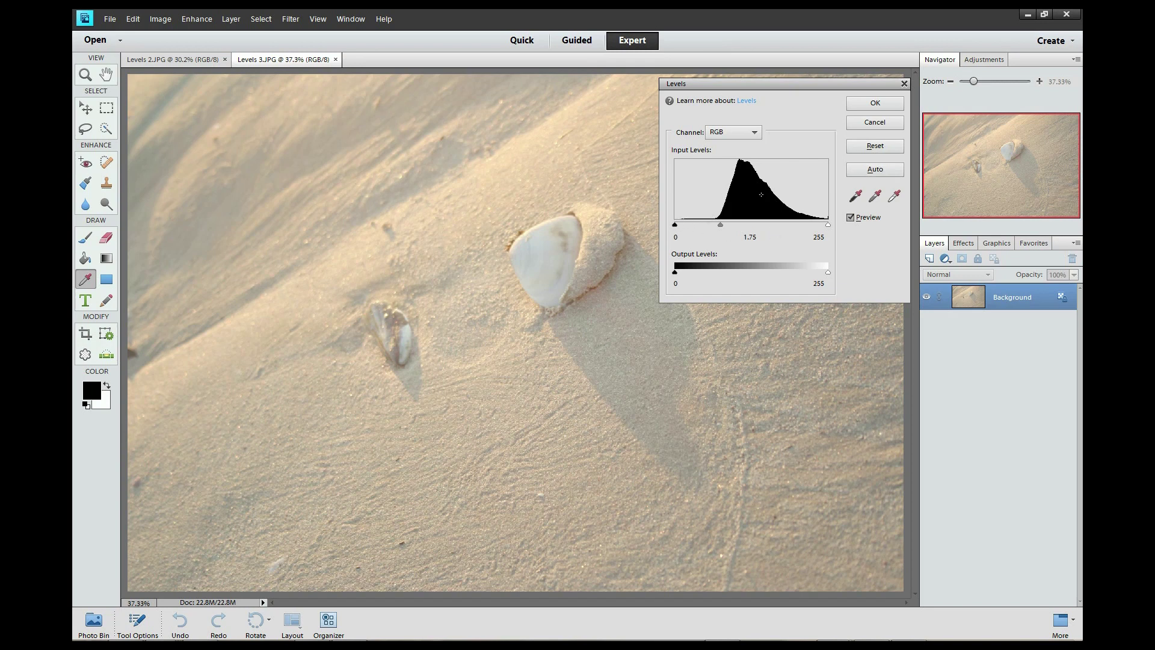
{"action": "left_click", "coordinate": [876, 148]}
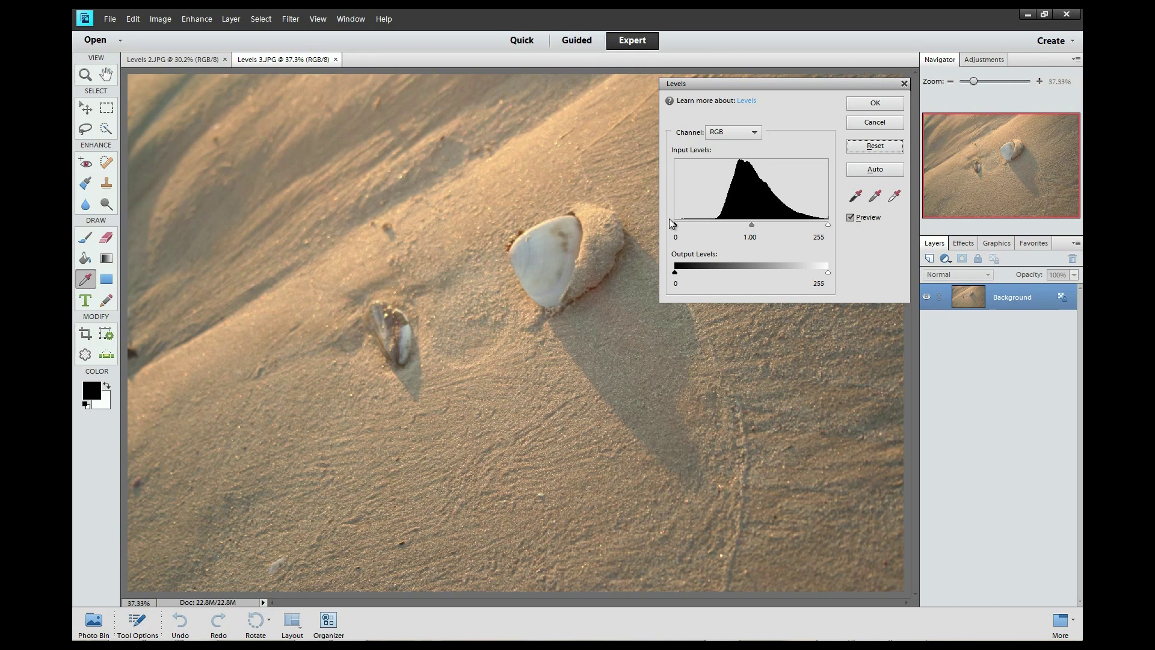
Set the shadow input level to 81 and compare the Levels 3 image with and without the preview.
{"action": "left_click_drag", "start_coordinate": [677, 224], "coordinate": [724, 225]}
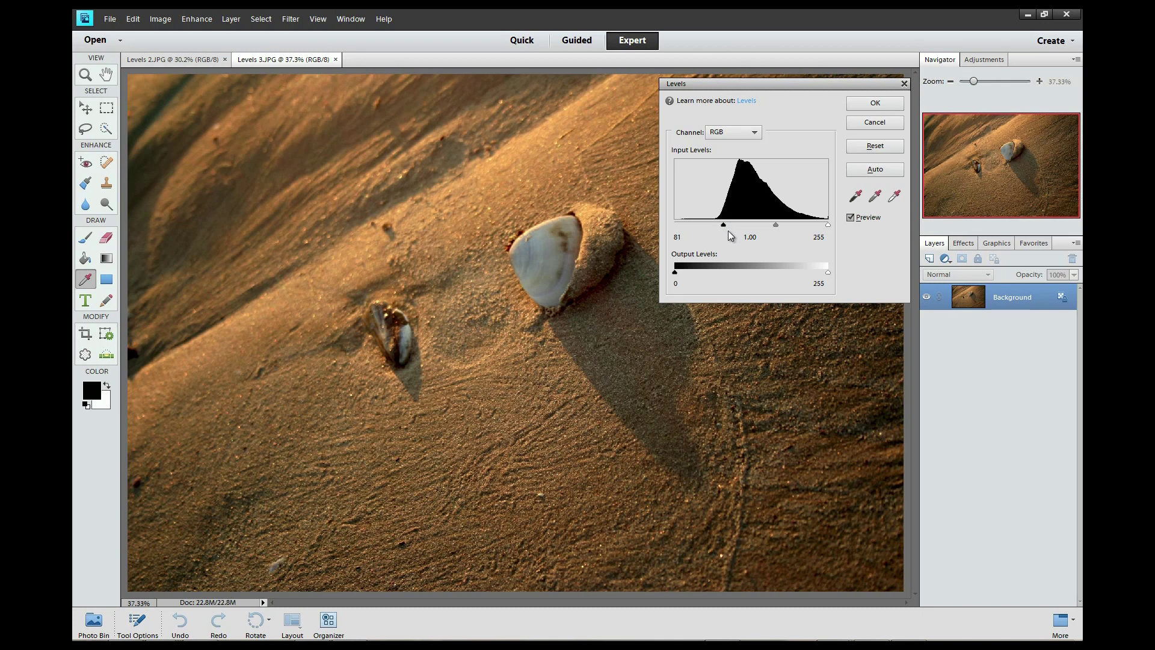
{"action": "left_click", "coordinate": [851, 218]}
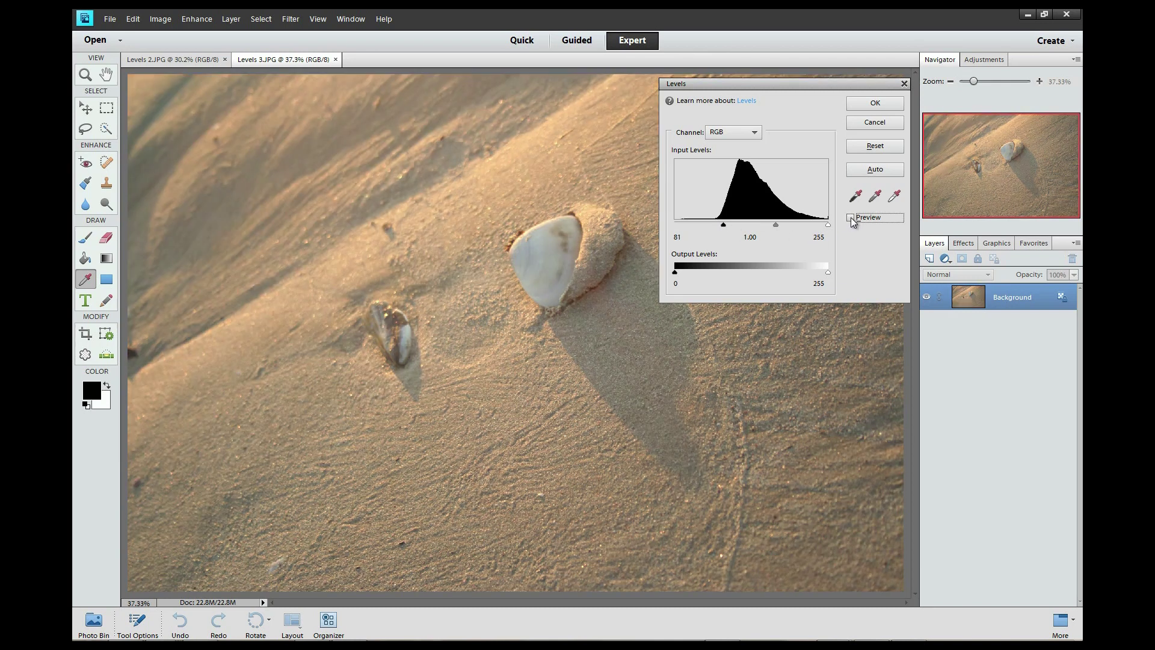
{"action": "left_click", "coordinate": [852, 218]}
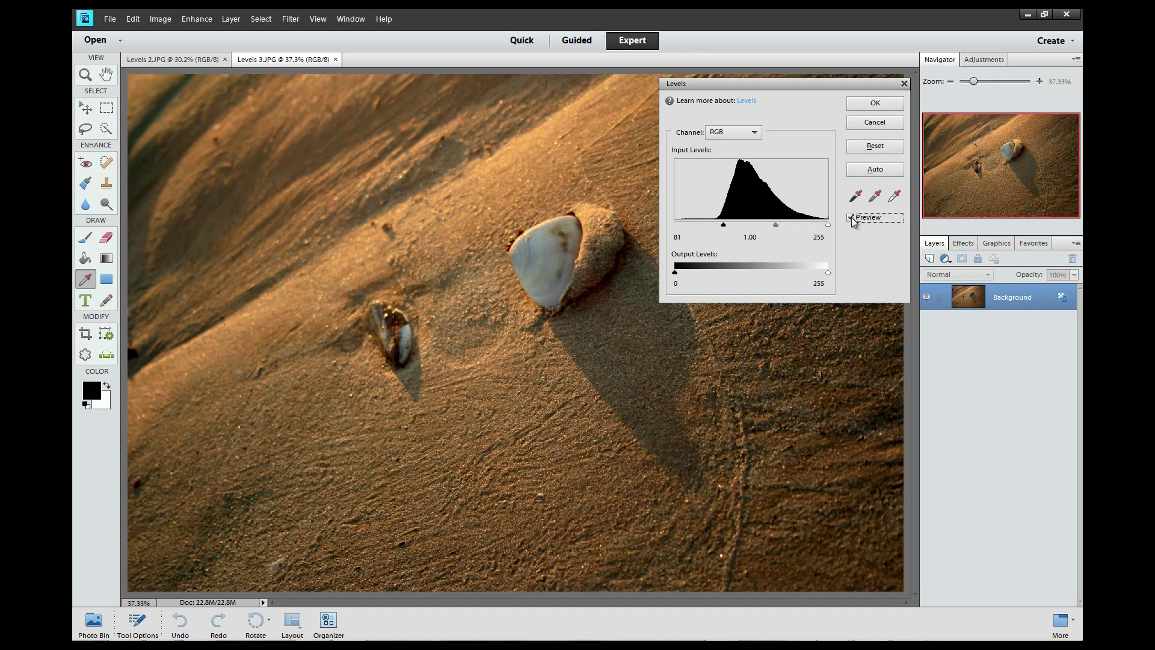
Move the Levels dialog off the photo and set the shadow input level to 109 and the midtone level to 1.38.
{"action": "left_click_drag", "start_coordinate": [796, 86], "coordinate": [940, 41]}
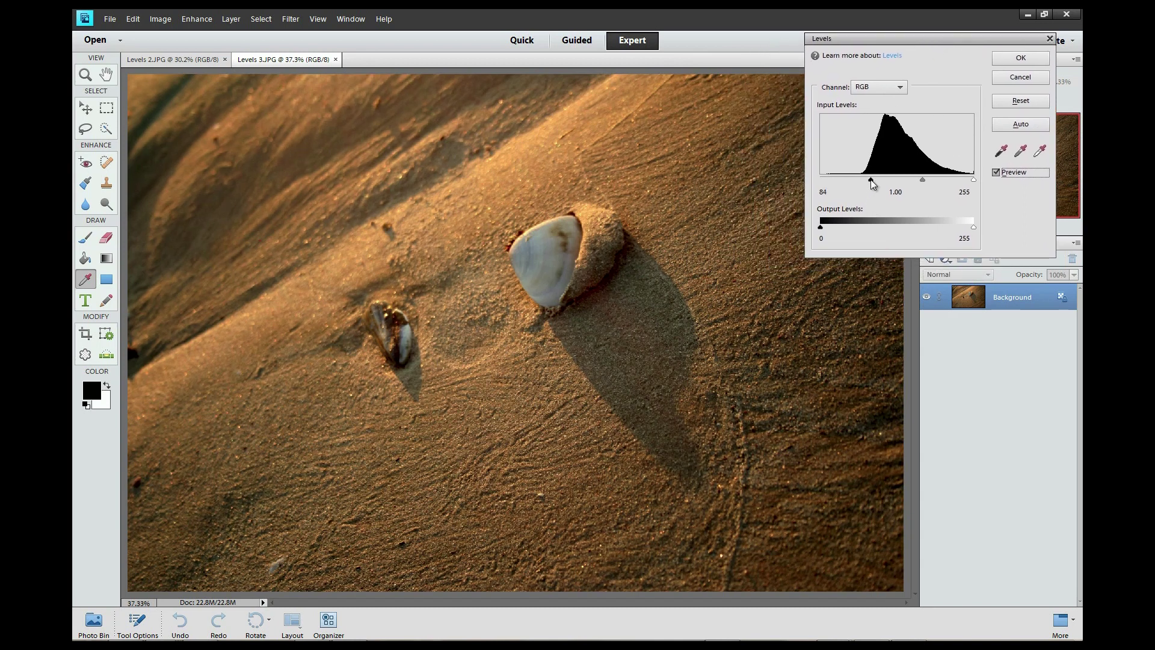
{"action": "left_click_drag", "start_coordinate": [877, 180], "coordinate": [881, 179]}
{"action": "left_click", "coordinate": [883, 179]}
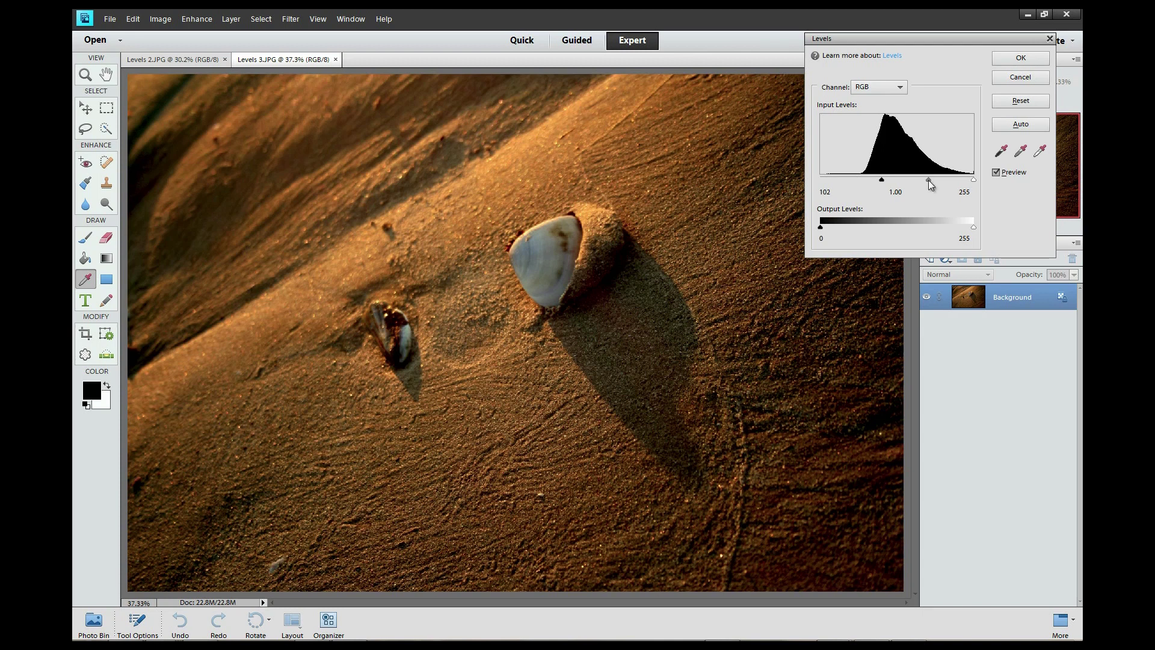
{"action": "left_click_drag", "start_coordinate": [924, 180], "coordinate": [923, 181]}
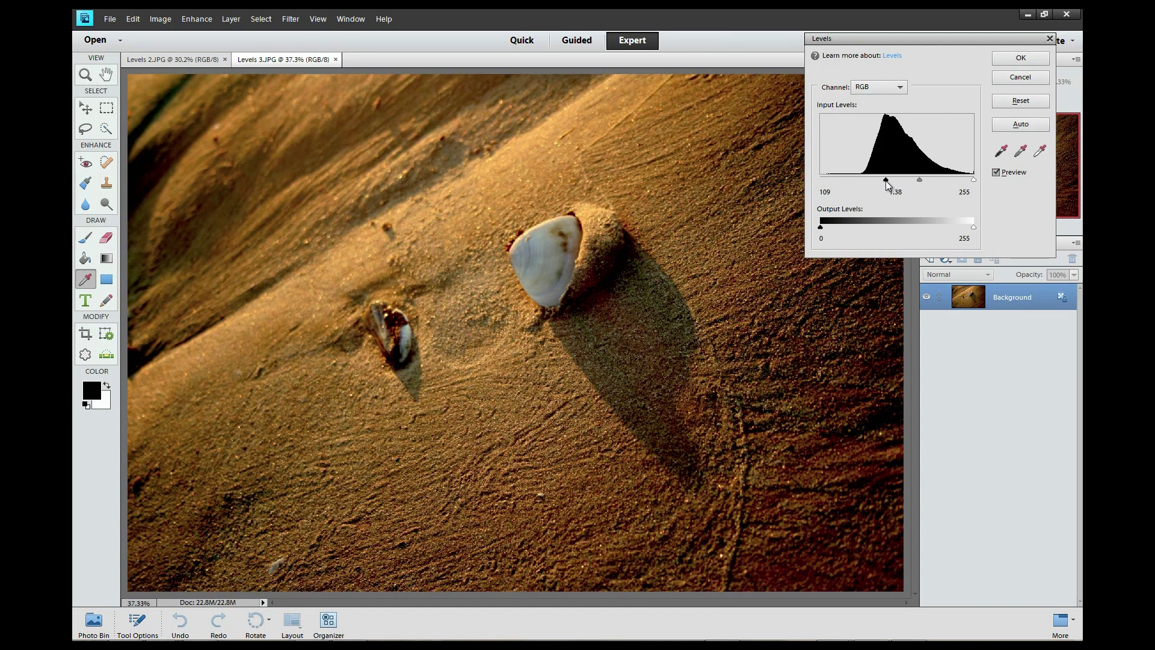
Compare the Levels 3 image with and without the preview and apply the Levels adjustment.
{"action": "left_click", "coordinate": [997, 172]}
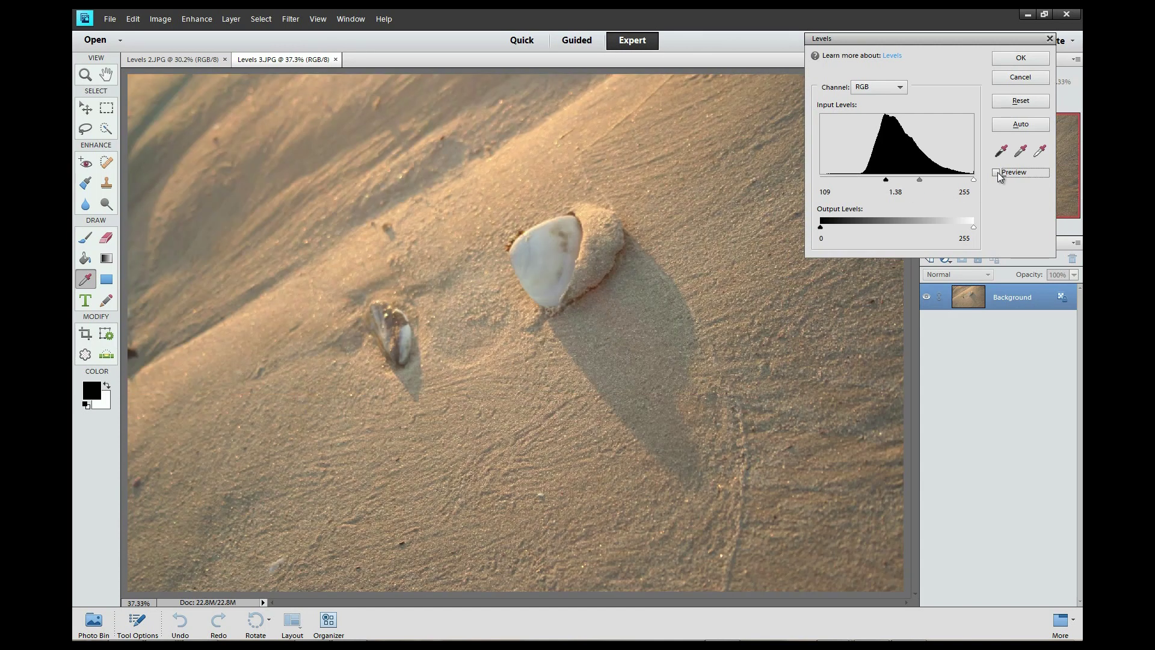
{"action": "left_click", "coordinate": [996, 172]}
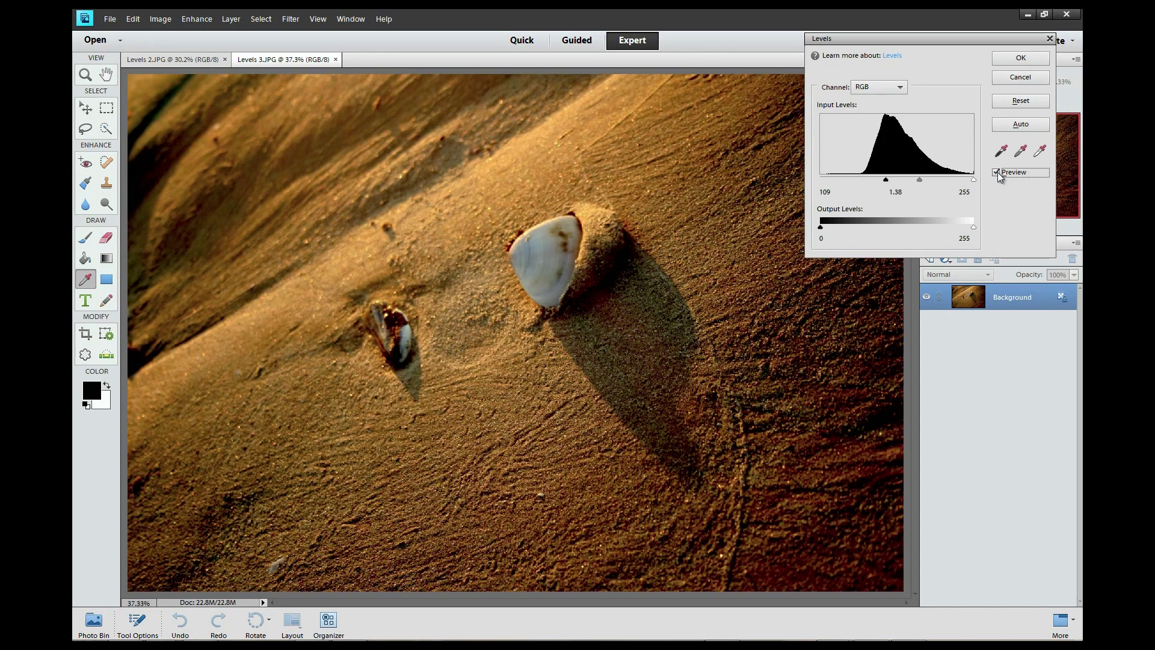
{"action": "left_click", "coordinate": [997, 173]}
{"action": "left_click", "coordinate": [997, 172]}
{"action": "left_click", "coordinate": [1022, 60]}
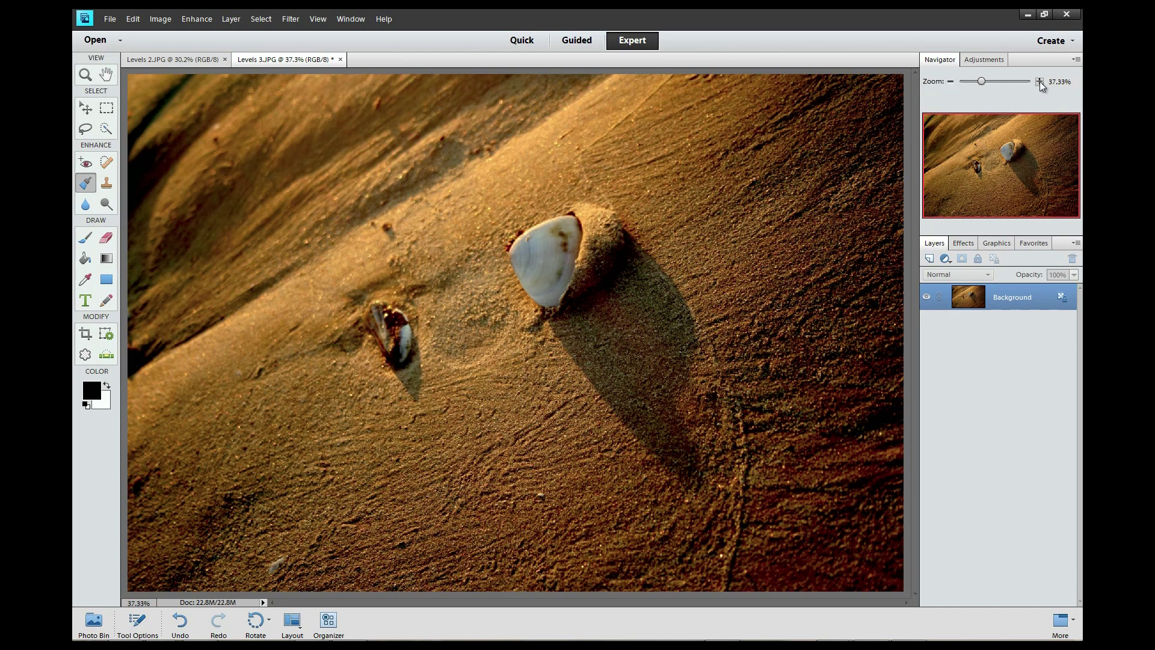
Examine the sand and shells of the adjusted Levels 3 image at several magnifications between 33.33% and about 488%.
{"action": "mouse_move", "coordinate": [983, 80]}
{"action": "left_mouse_down"}
{"action": "mouse_move", "coordinate": [1002, 81]}
{"action": "mouse_move", "coordinate": [977, 88]}
{"action": "mouse_move", "coordinate": [994, 89]}
{"action": "left_mouse_up"}
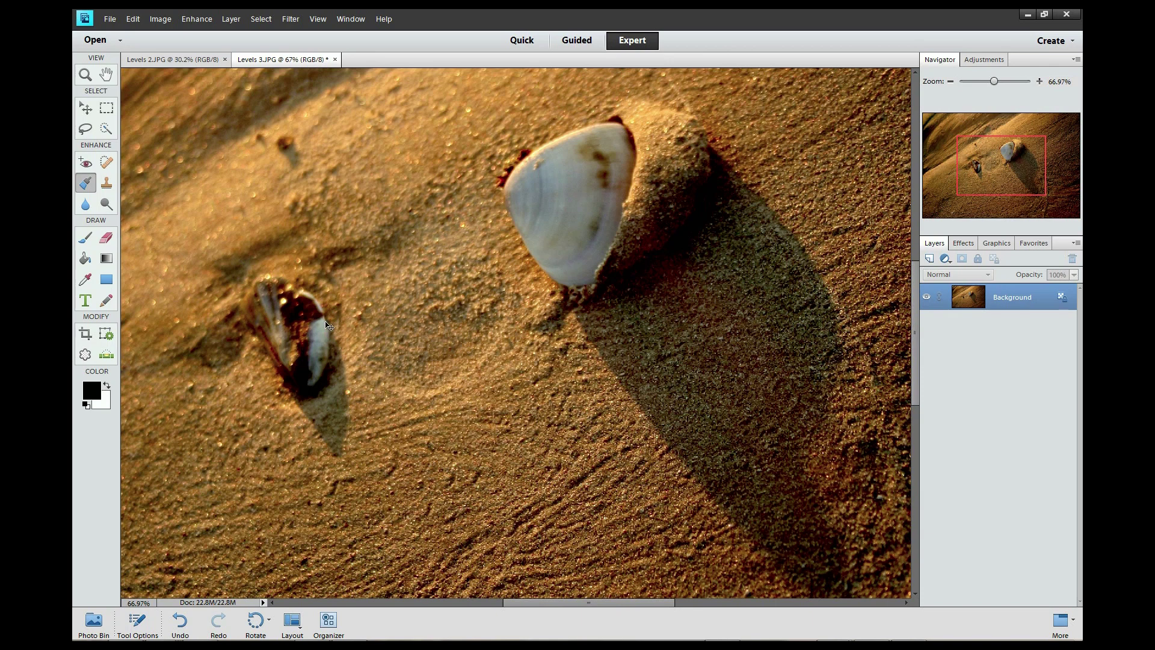
{"action": "key", "text": "ctrl+minus"}
{"action": "key", "text": "ctrl+minus"}
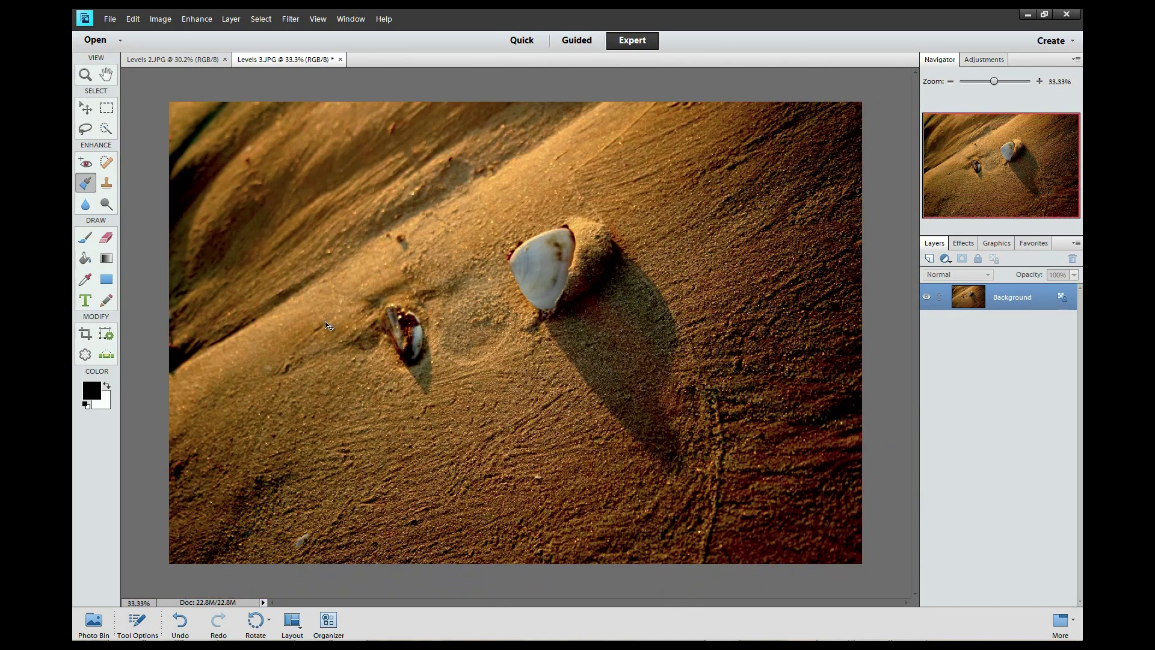
{"action": "key", "text": "ctrl+plus"}
{"action": "key", "text": "ctrl+plus"}
{"action": "key", "text": "ctrl+plus"}
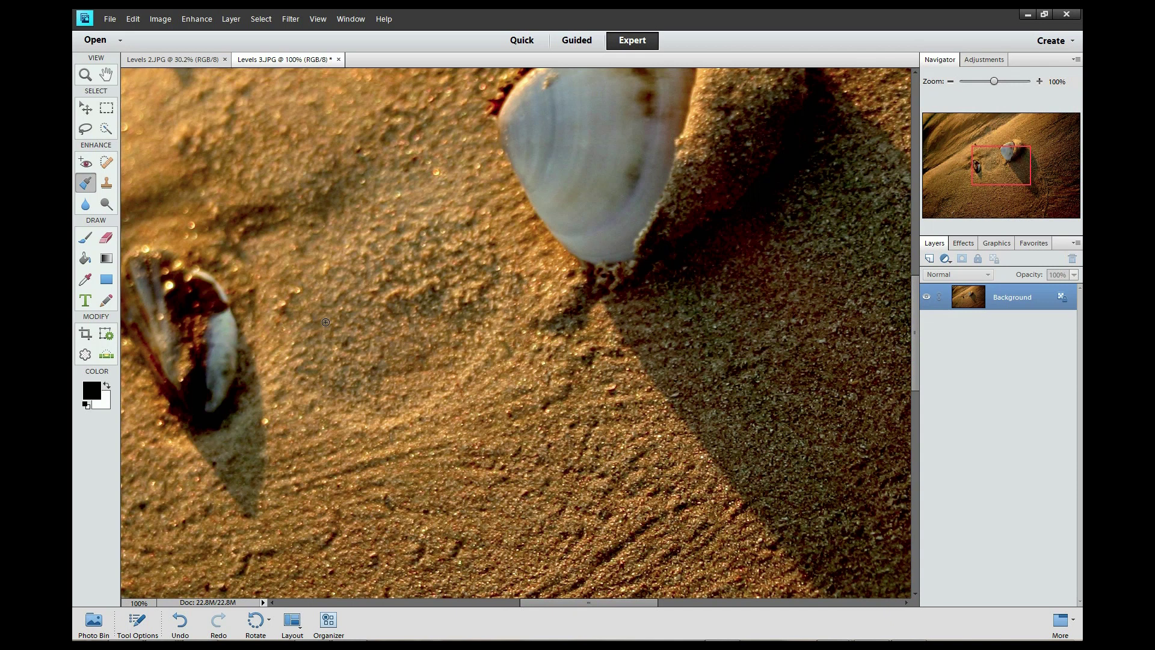
{"action": "left_click_drag", "start_coordinate": [994, 81], "coordinate": [991, 82]}
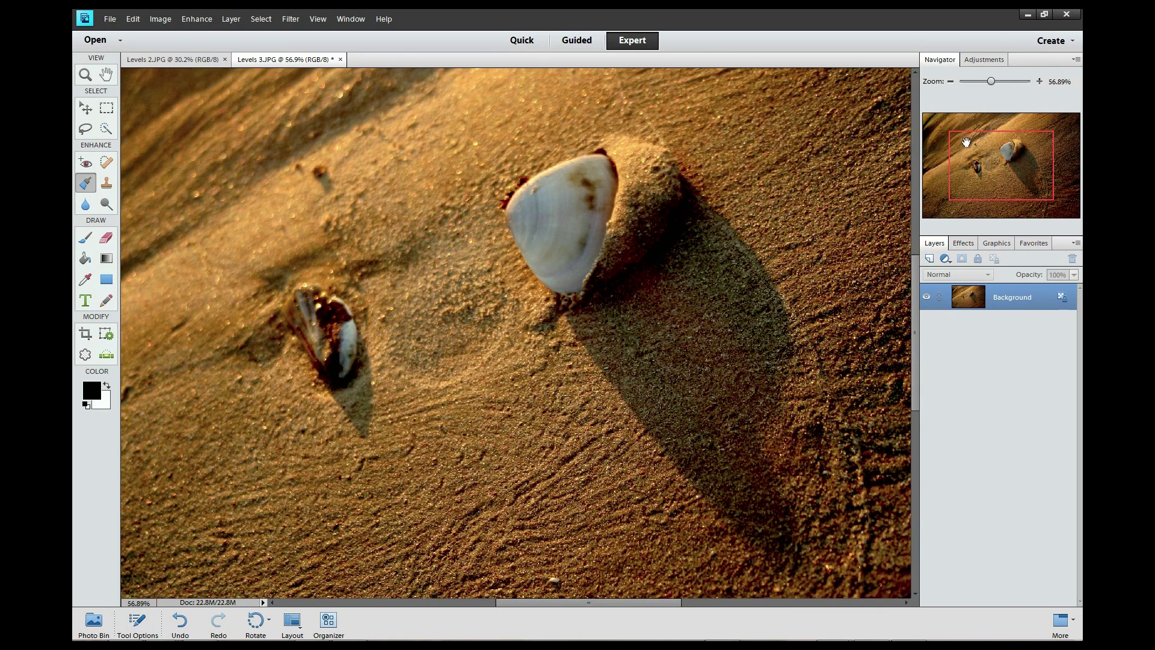
{"action": "left_click_drag", "start_coordinate": [1025, 168], "coordinate": [964, 173]}
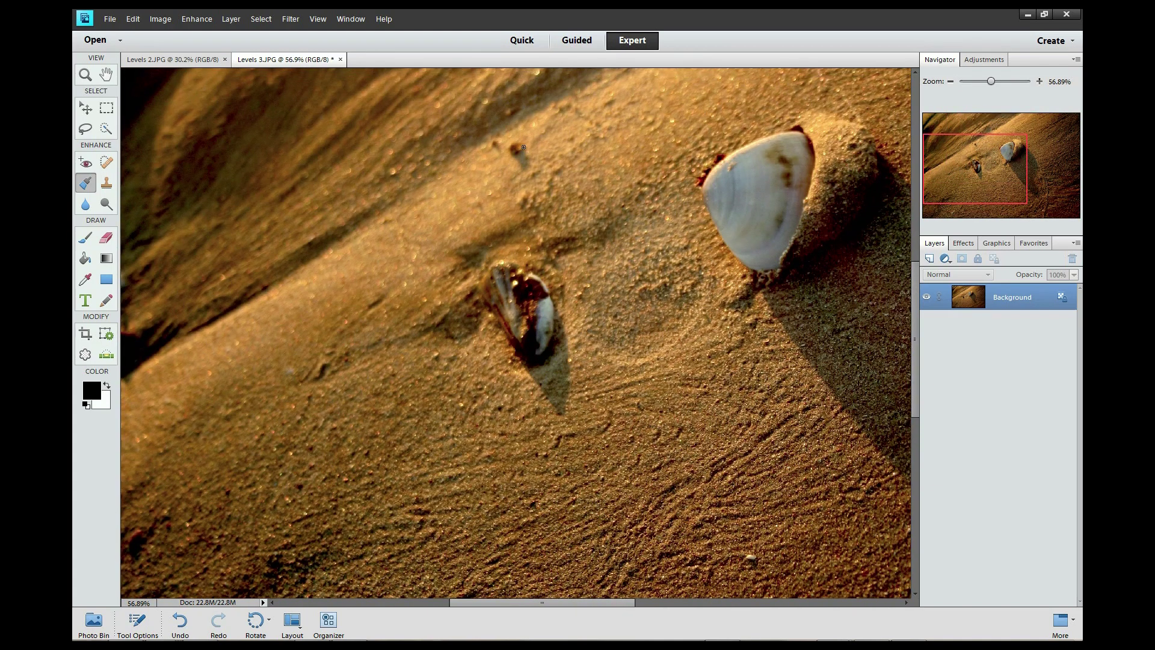
{"action": "left_click_drag", "start_coordinate": [991, 81], "coordinate": [1010, 82]}
{"action": "left_click_drag", "start_coordinate": [975, 160], "coordinate": [976, 146]}
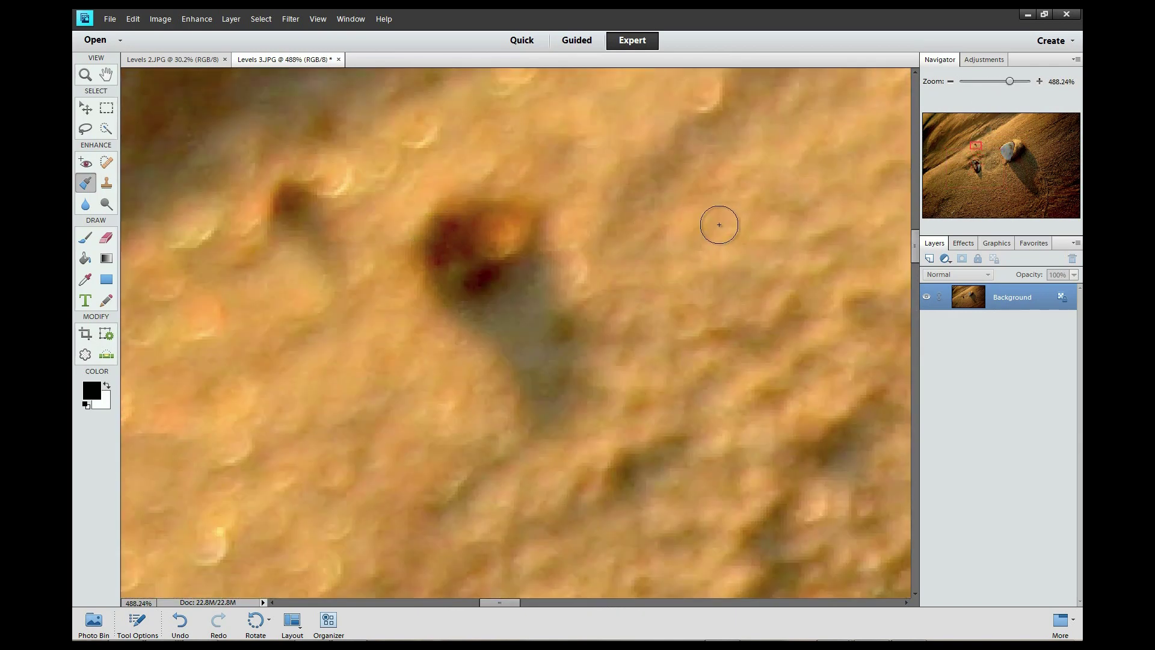
{"action": "left_click_drag", "start_coordinate": [1010, 81], "coordinate": [983, 81]}
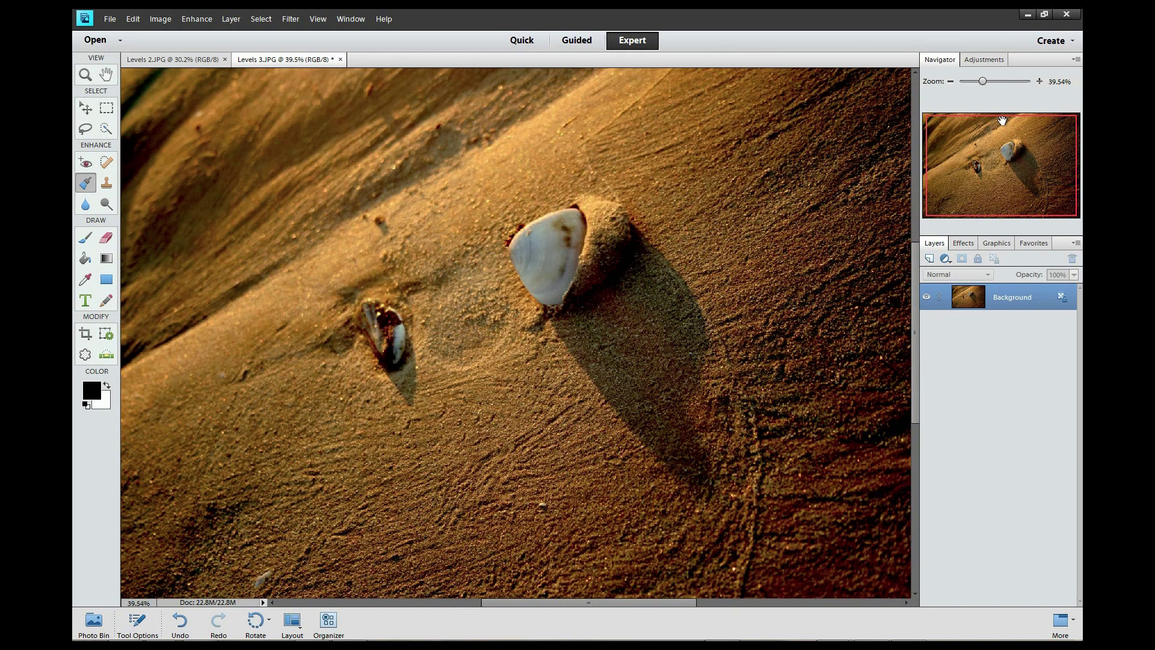
Start a Levels adjustment on the Levels 2 photo, try a highlight input level of 98, and settle on 172.
{"action": "left_click", "coordinate": [178, 60]}
{"action": "key", "text": "ctrl+l"}
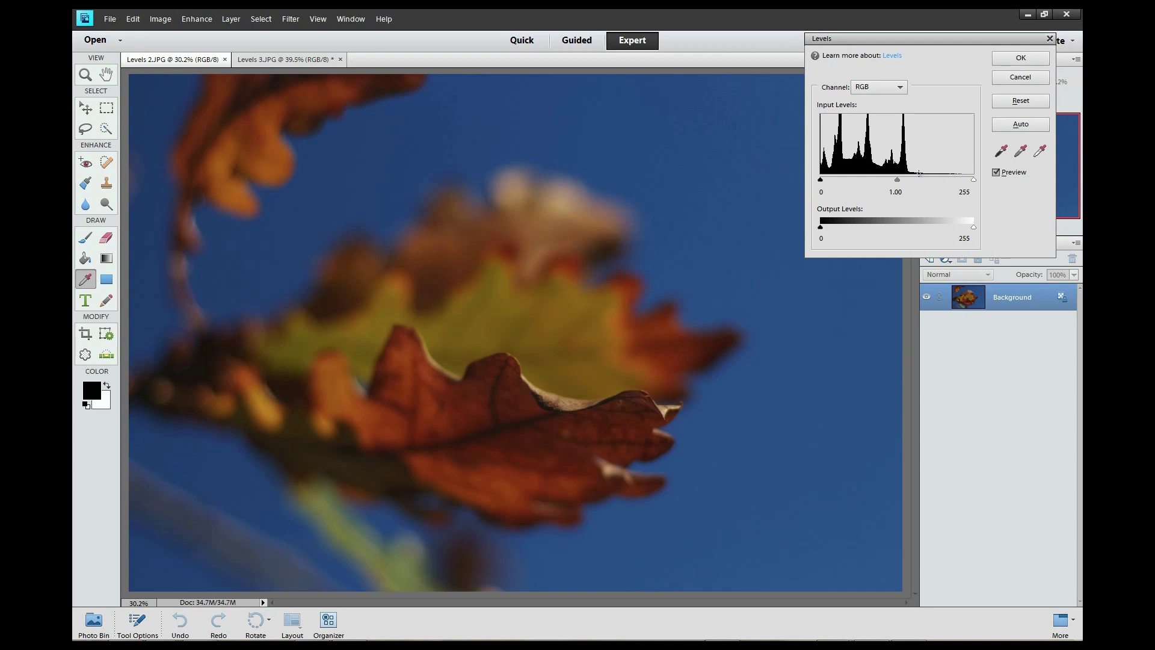
{"action": "left_click_drag", "start_coordinate": [974, 180], "coordinate": [926, 180]}
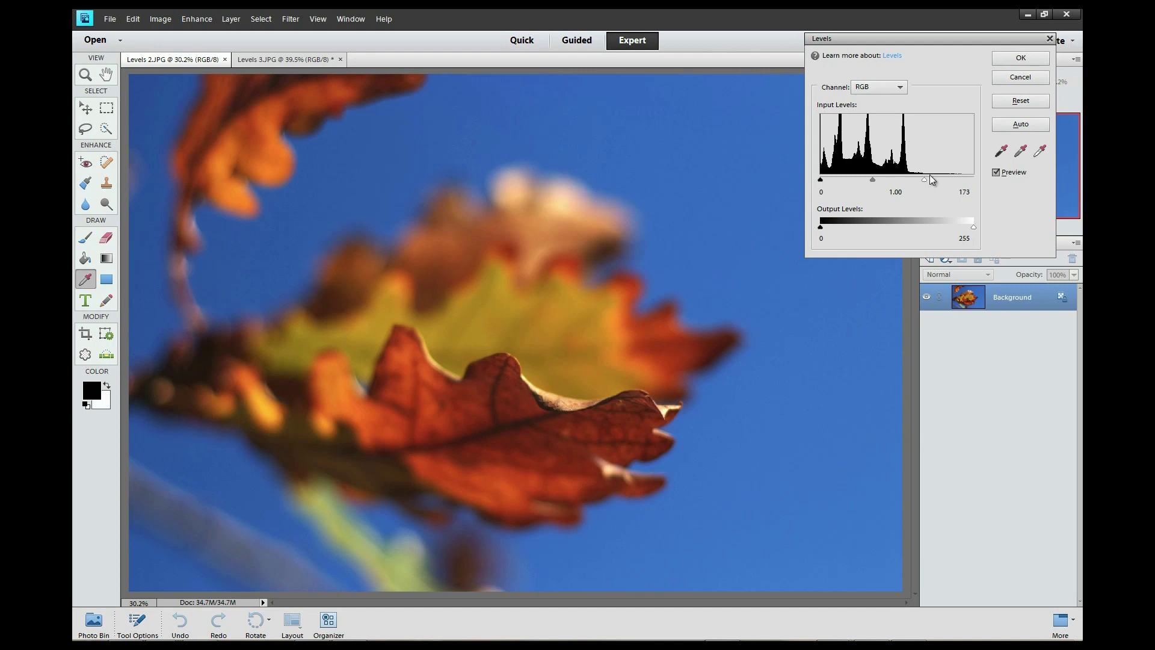
{"action": "left_click_drag", "start_coordinate": [922, 179], "coordinate": [879, 179]}
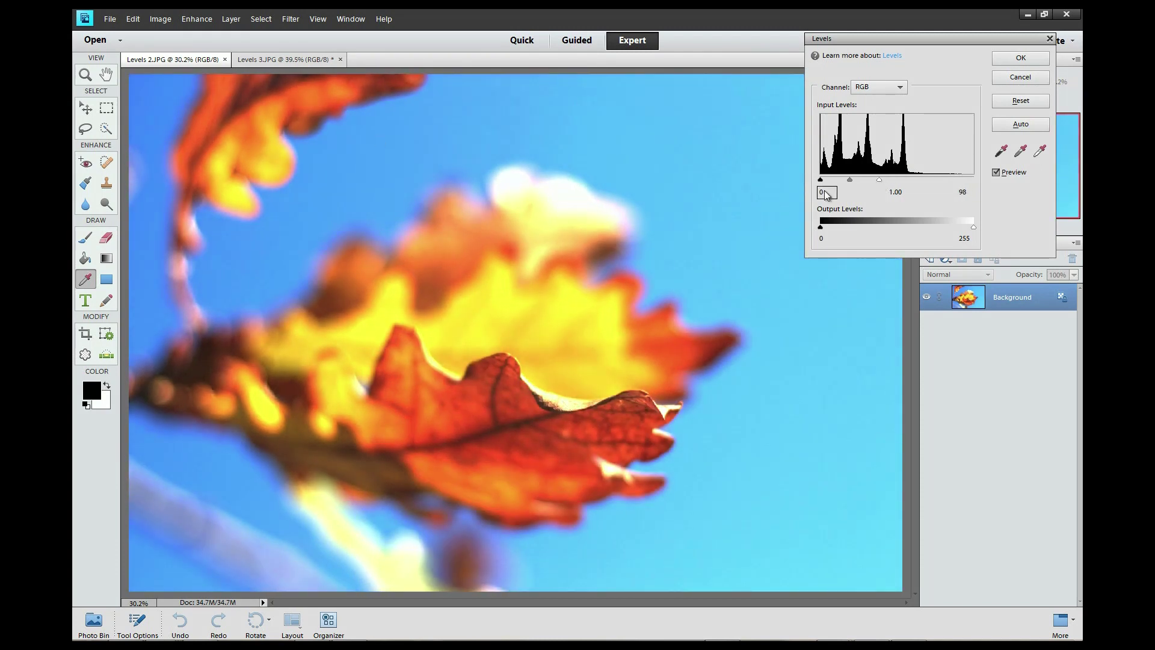
{"action": "left_click_drag", "start_coordinate": [882, 179], "coordinate": [924, 183]}
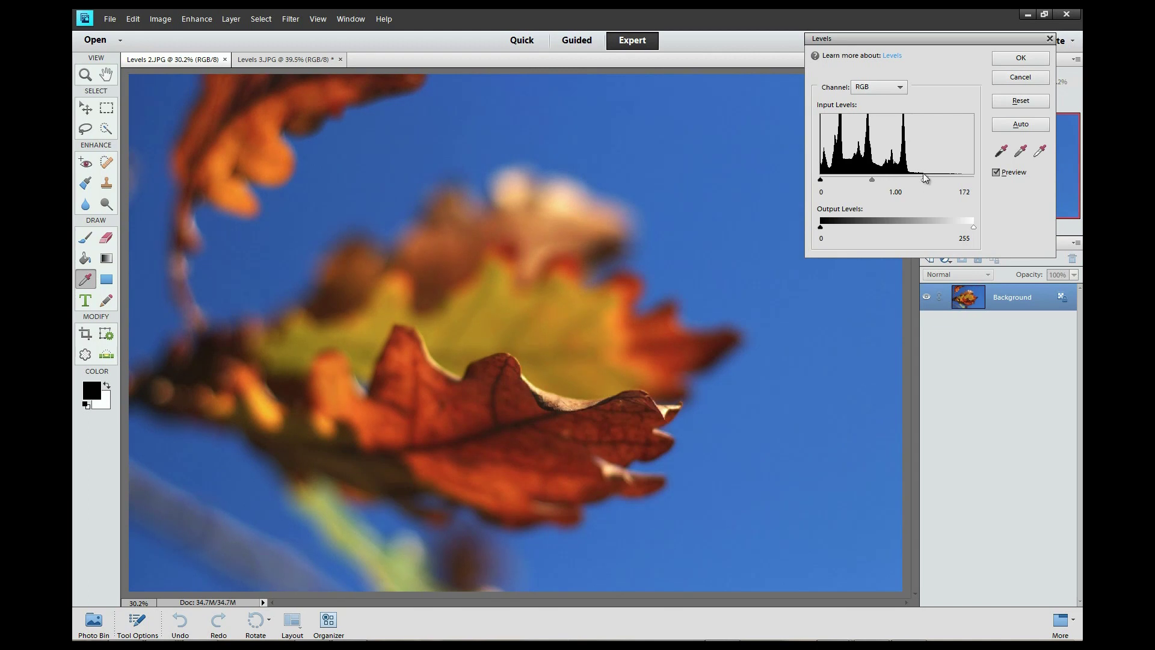
Compare the Levels 2 photo with and without the brightened highlights using the preview.
{"action": "left_click", "coordinate": [996, 173]}
{"action": "left_click", "coordinate": [997, 173]}
{"action": "left_click", "coordinate": [997, 173]}
{"action": "left_click", "coordinate": [997, 173]}
Set the shadow input level to 32 and the midtone level to 1.46 for the Levels 2 photo.
{"action": "left_click", "coordinate": [831, 191]}
{"action": "left_click_drag", "start_coordinate": [825, 179], "coordinate": [839, 179]}
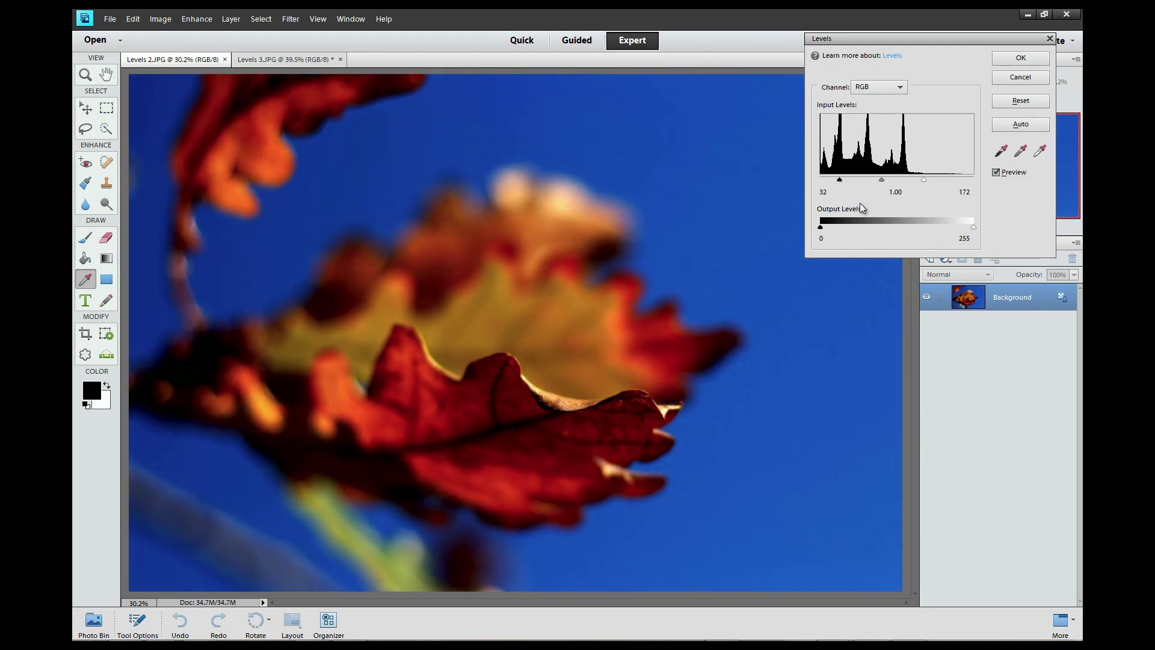
{"action": "left_click_drag", "start_coordinate": [882, 179], "coordinate": [871, 180]}
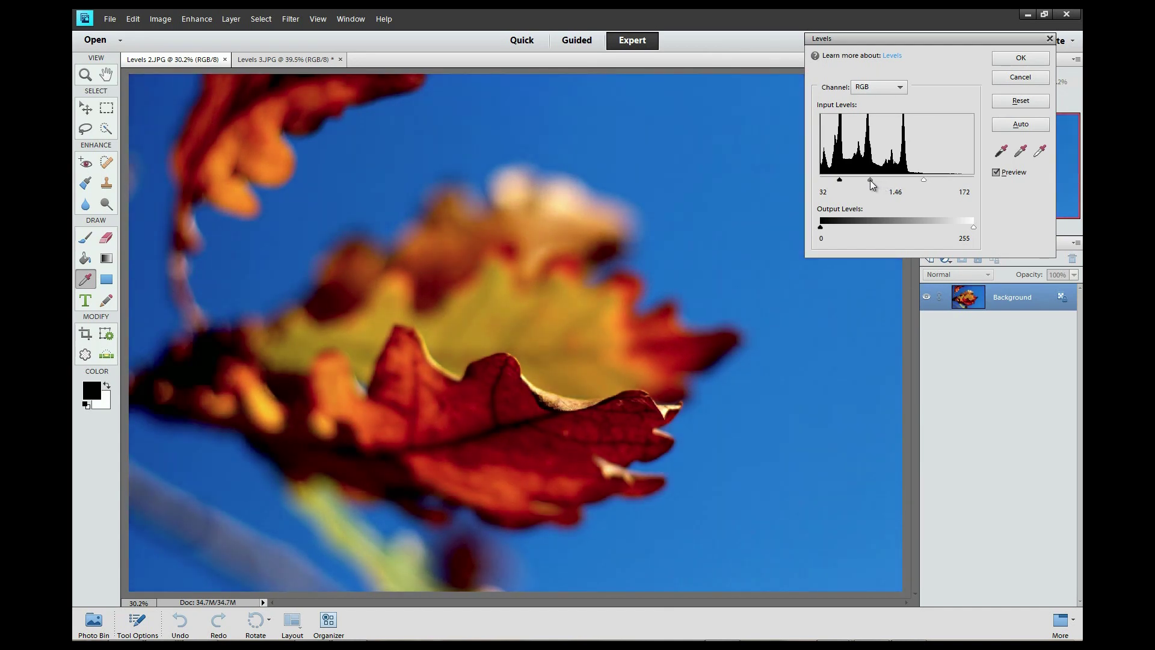
Compare the Levels 2 photo with and without the preview and apply the Levels adjustment.
{"action": "left_click", "coordinate": [996, 173]}
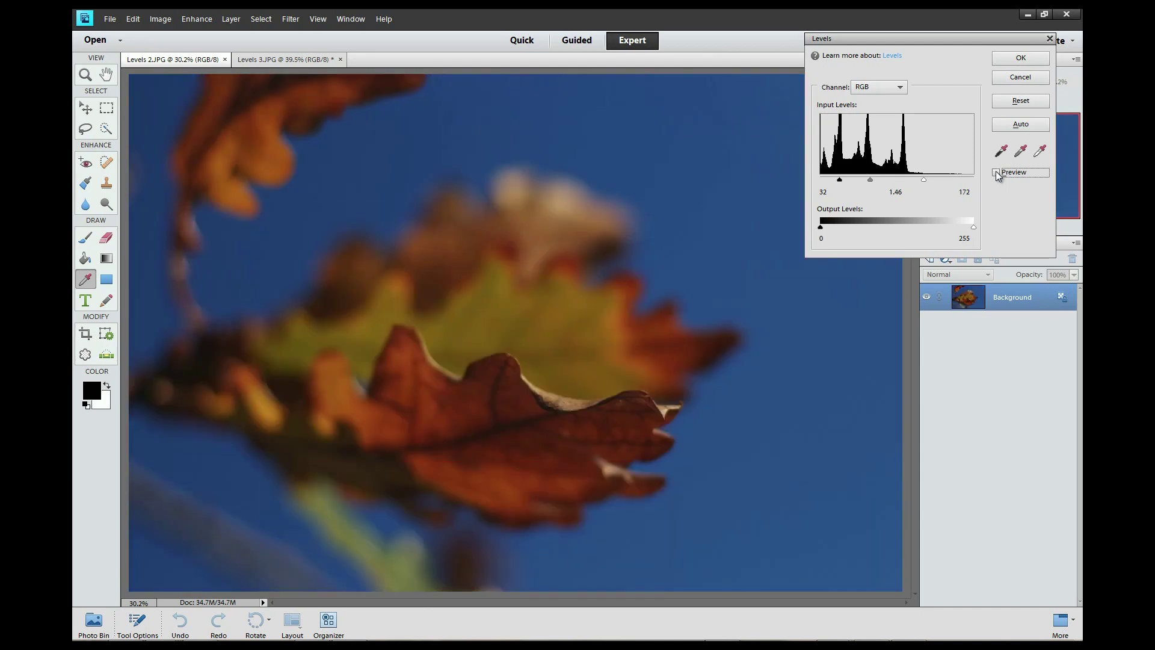
{"action": "left_click", "coordinate": [997, 173]}
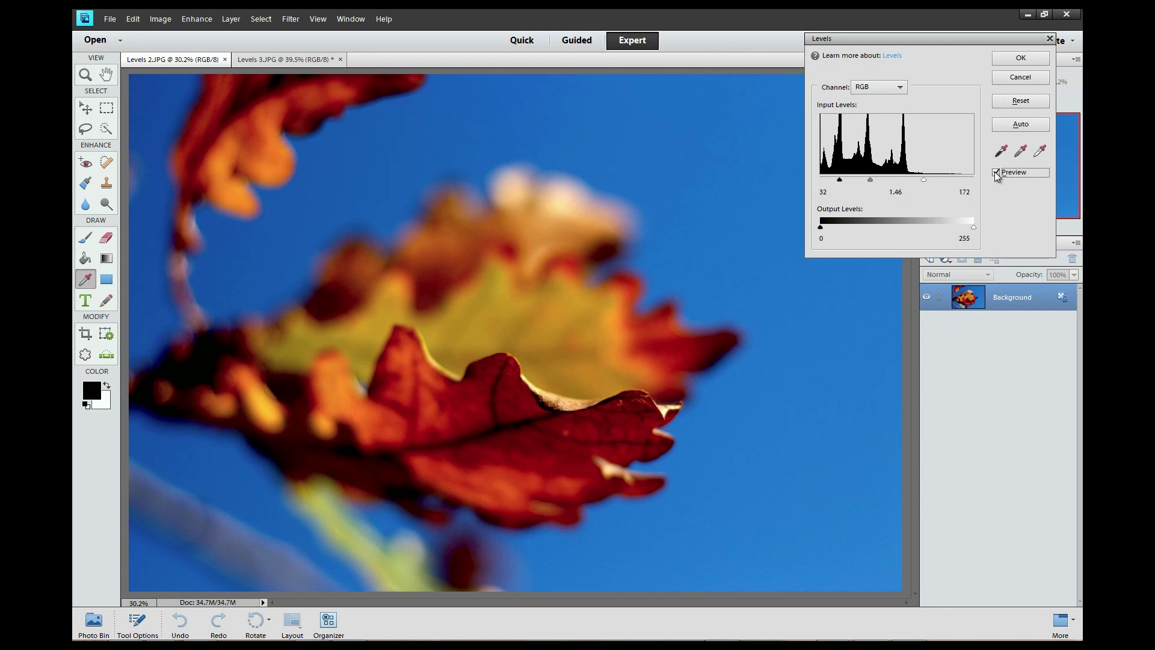
{"action": "left_click", "coordinate": [1021, 57]}
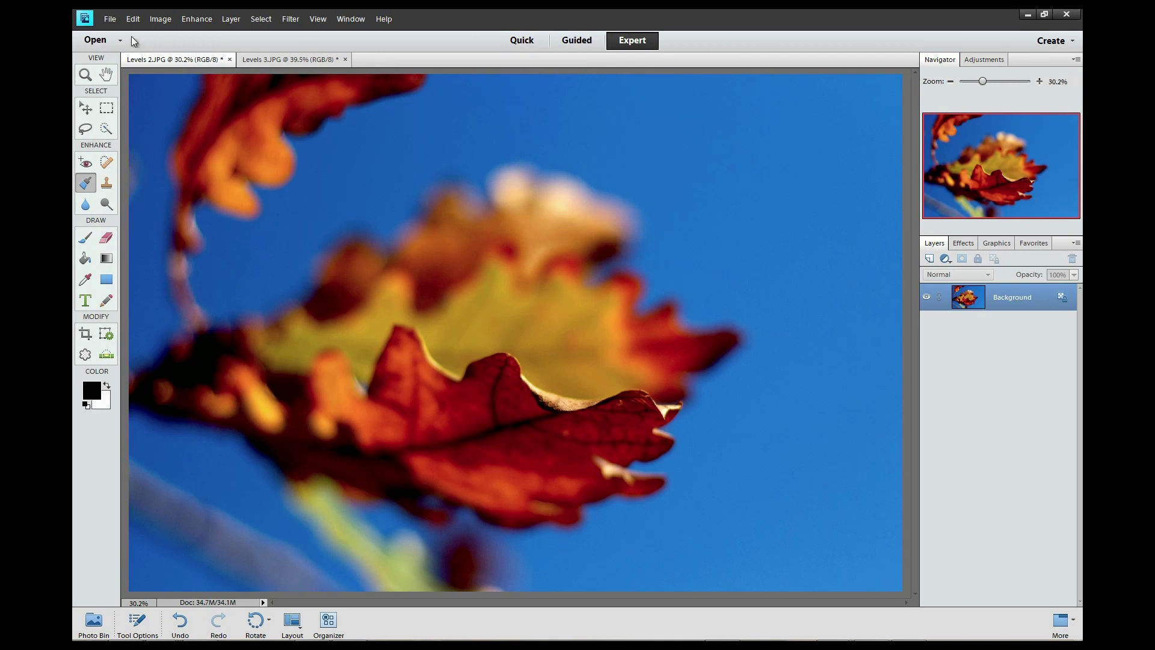
Start saving the adjusted Levels 2 photo as a separate JPEG file and enter the file name Levels 2a.
{"action": "left_click", "coordinate": [110, 19]}
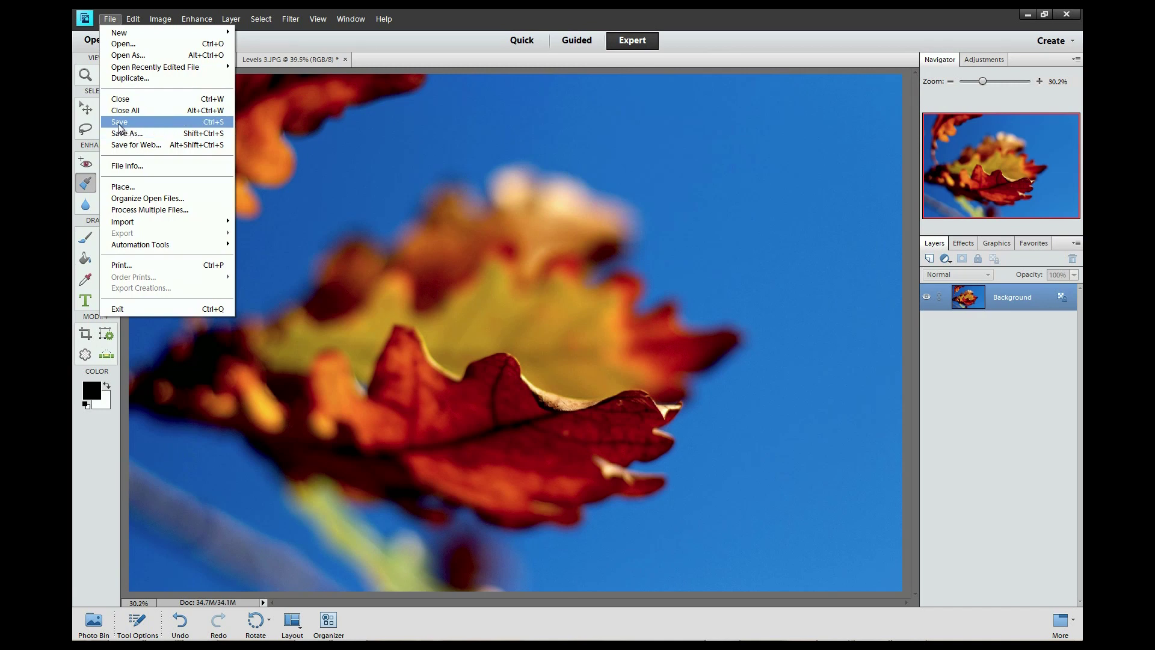
{"action": "left_click", "coordinate": [158, 133]}
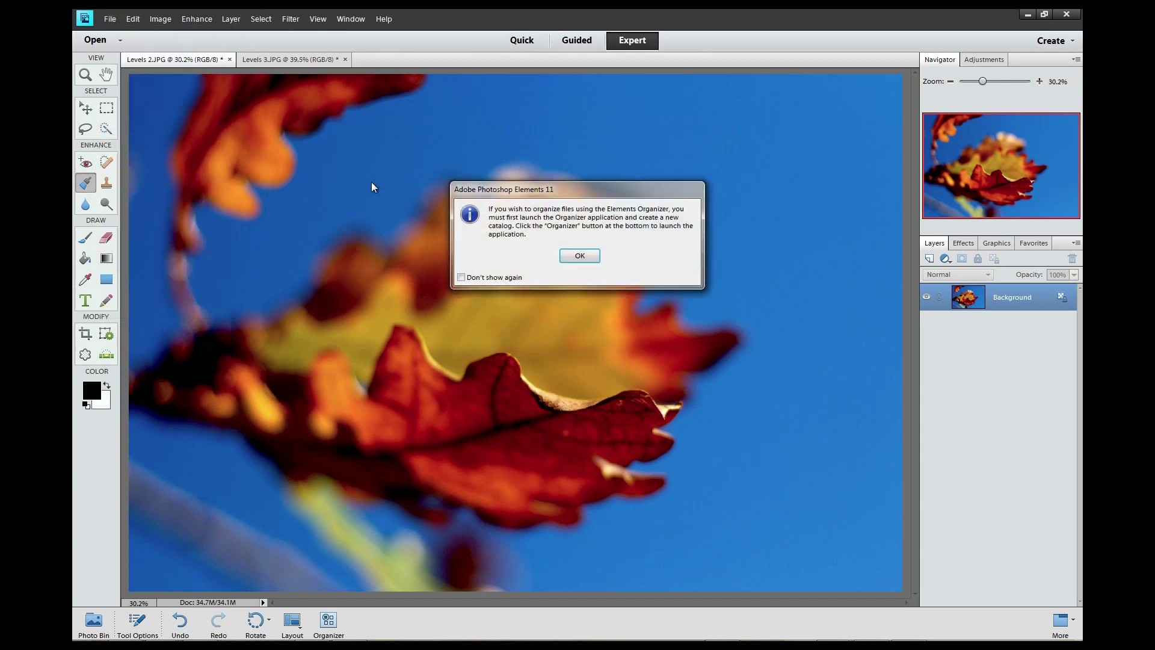
{"action": "left_click", "coordinate": [580, 256]}
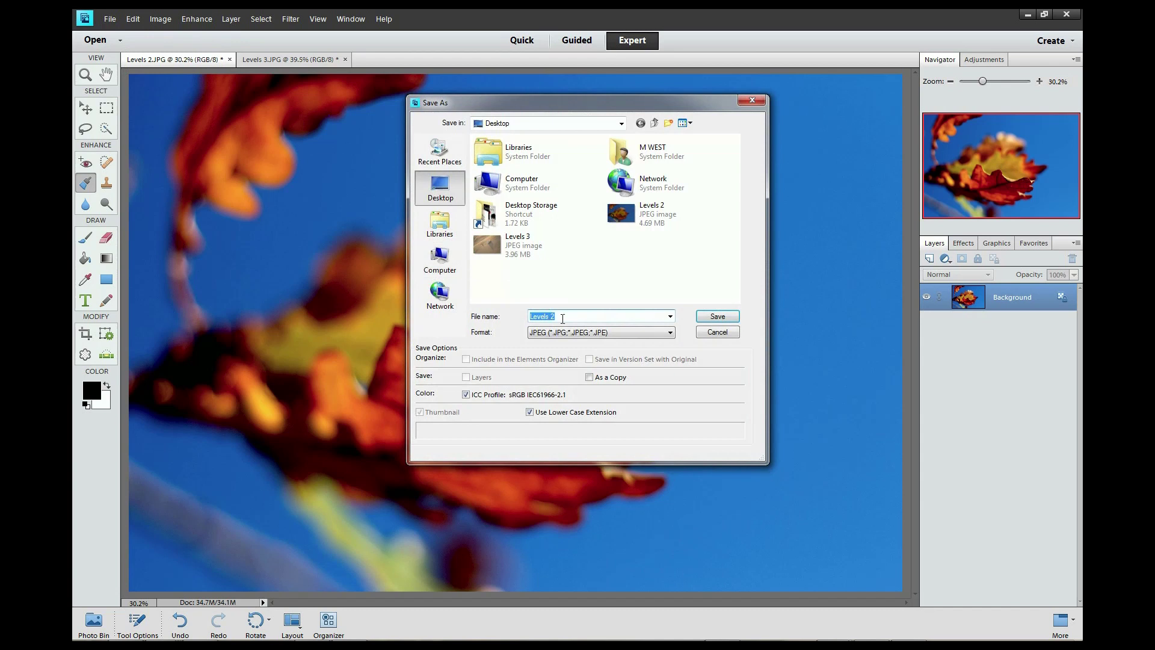
{"action": "type", "text": "a"}
Create a Desktop folder named edits and save the photo into it under the file name Levels 2.jpg.
{"action": "right_click", "coordinate": [611, 264]}
{"action": "mouse_move", "coordinate": [672, 367]}
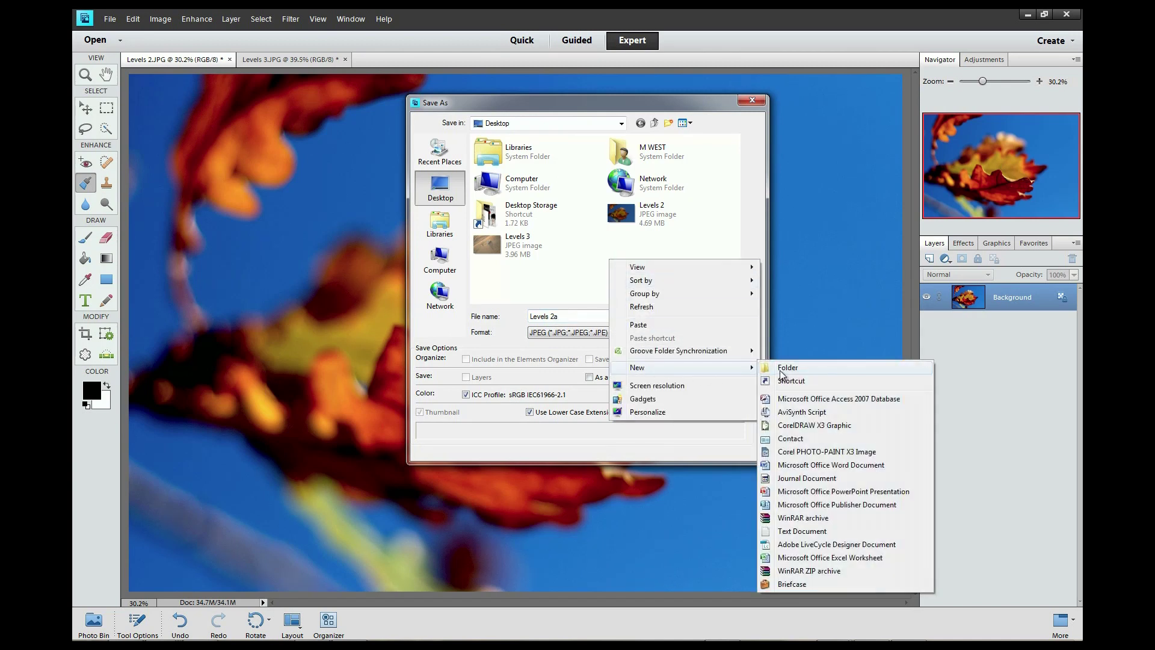
{"action": "left_click", "coordinate": [781, 372]}
{"action": "type", "text": "edits"}
{"action": "key", "text": "Return"}
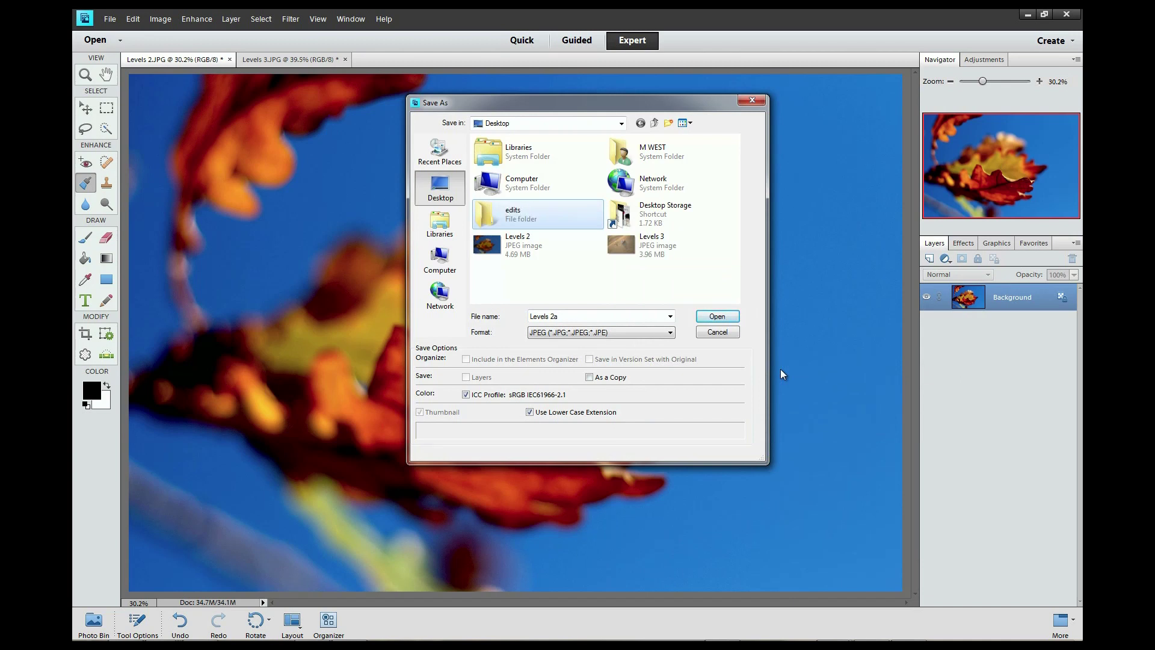
{"action": "key", "text": "Return"}
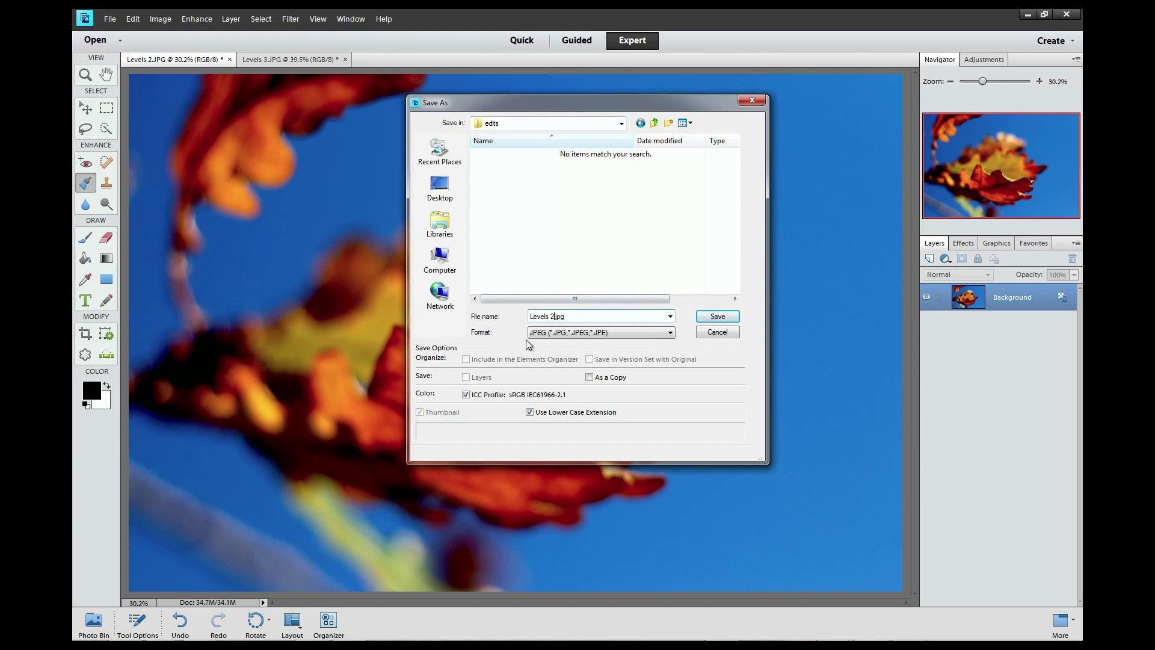
{"action": "left_click", "coordinate": [715, 318]}
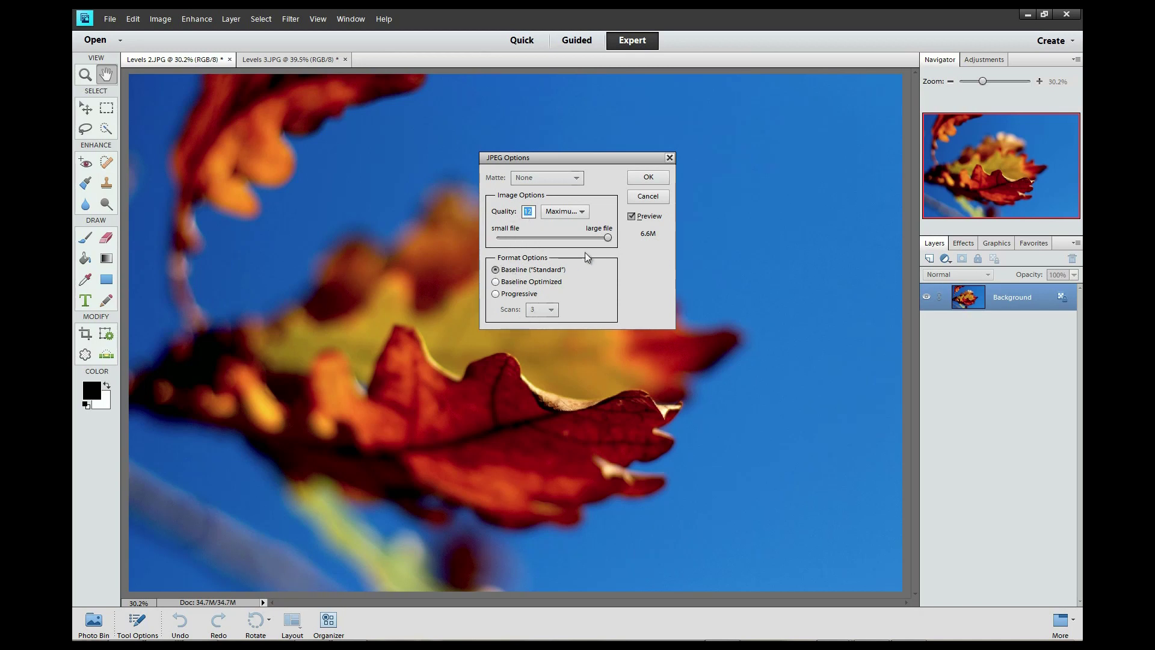
Try JPEG quality levels 3, 10 and 9, return the quality to 12 (Maximum), and finish saving the file.
{"action": "left_click_drag", "start_coordinate": [607, 238], "coordinate": [528, 240]}
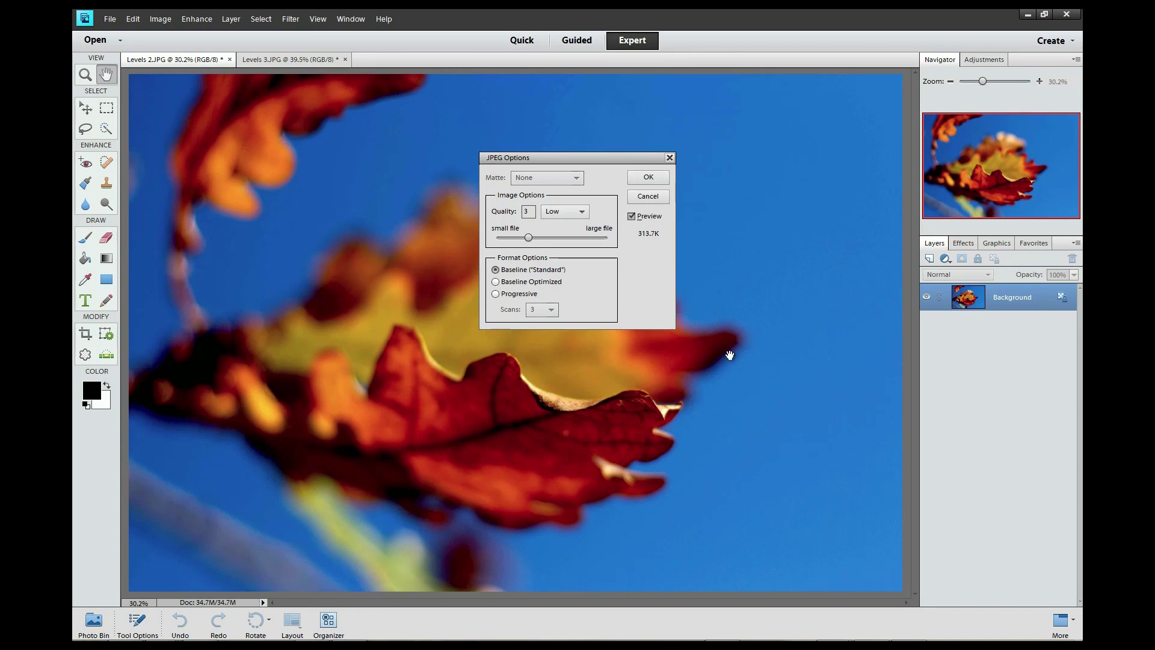
{"action": "left_click_drag", "start_coordinate": [529, 237], "coordinate": [612, 239]}
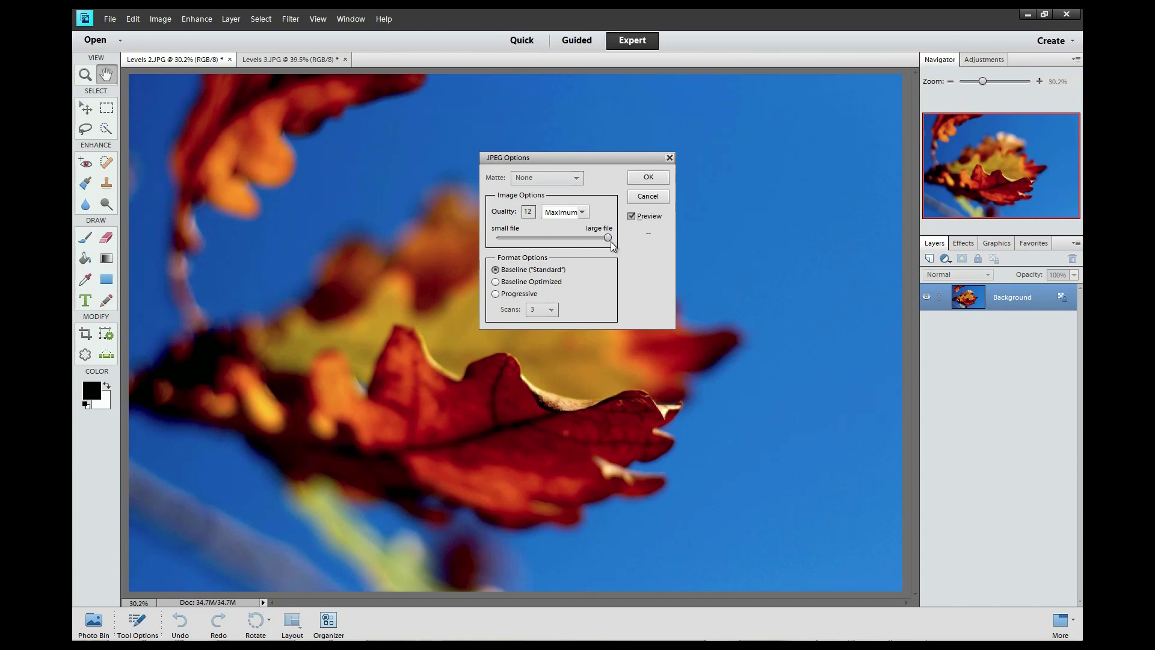
{"action": "left_click_drag", "start_coordinate": [608, 239], "coordinate": [590, 239]}
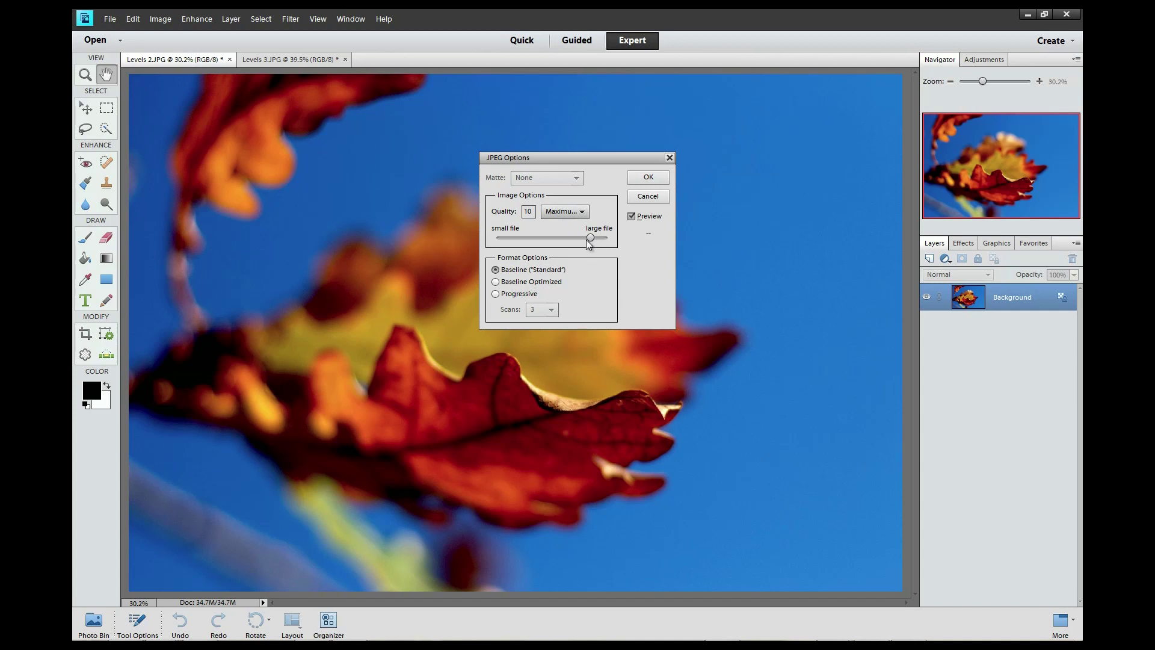
{"action": "left_click_drag", "start_coordinate": [590, 240], "coordinate": [575, 239]}
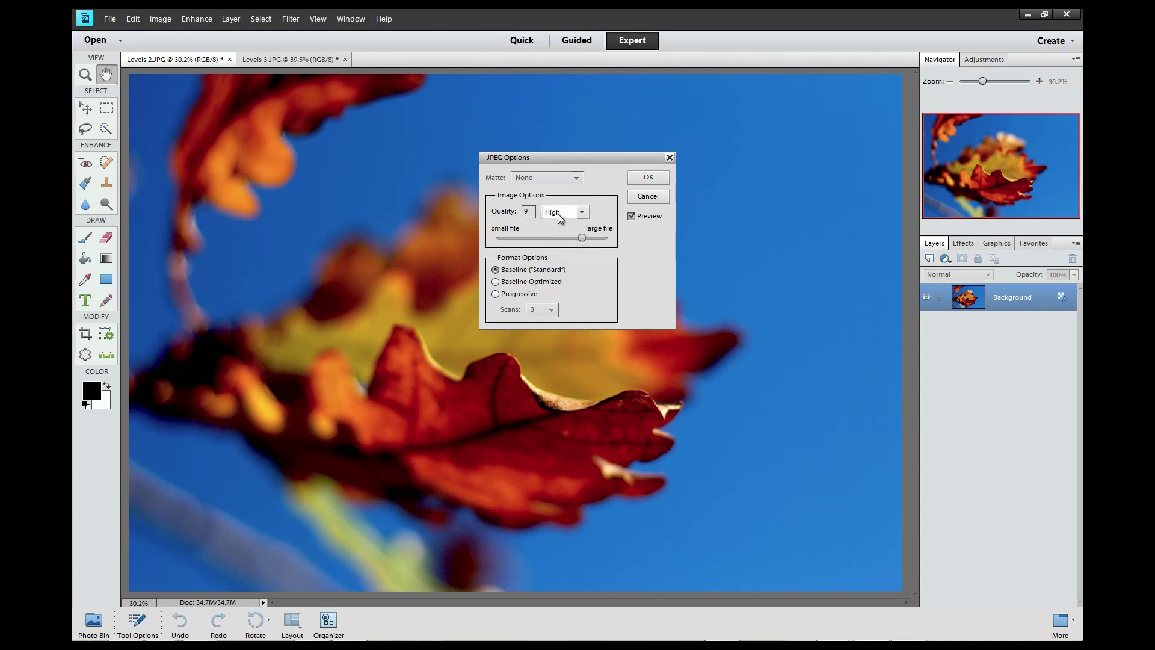
{"action": "left_click_drag", "start_coordinate": [582, 239], "coordinate": [618, 240]}
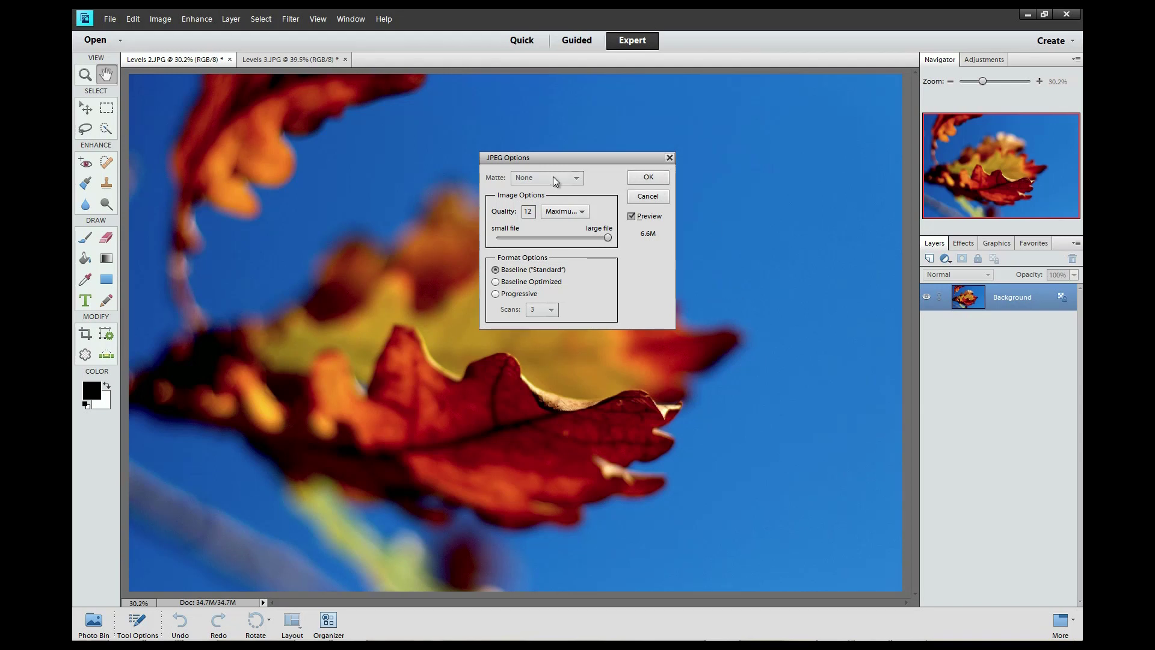
{"action": "left_click", "coordinate": [648, 178]}
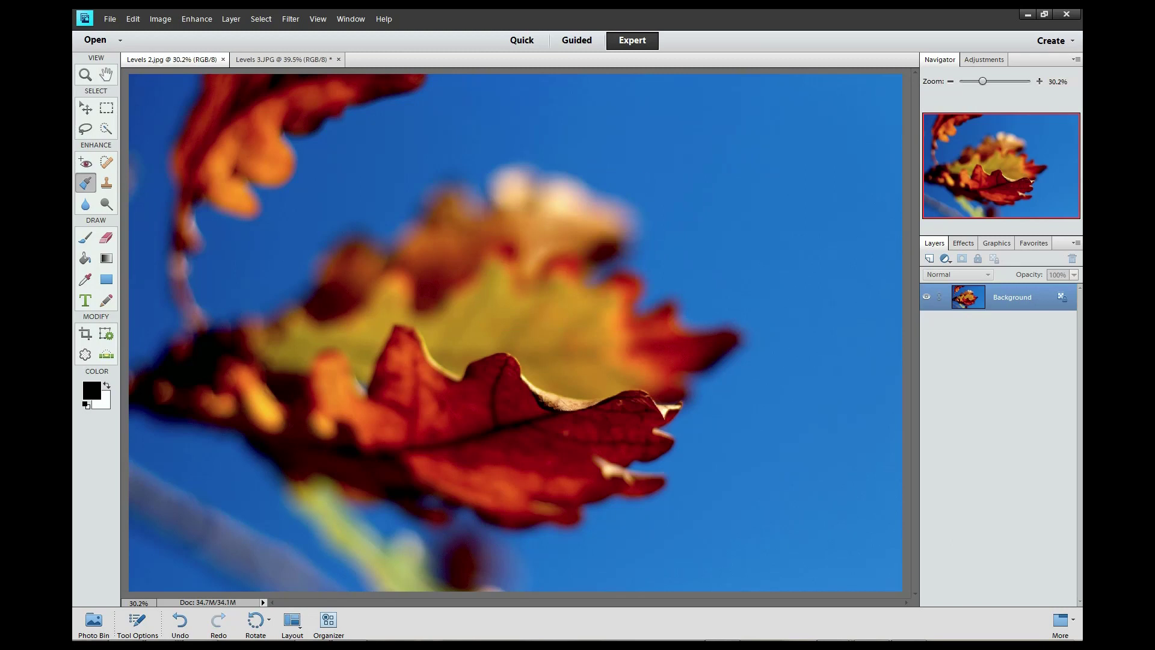
Switch to the Desktop folder in Windows Explorer, check the saved photo in the edits folder, and return to the Desktop.
{"action": "left_click_drag", "start_coordinate": [1154, 36], "coordinate": [692, 10]}
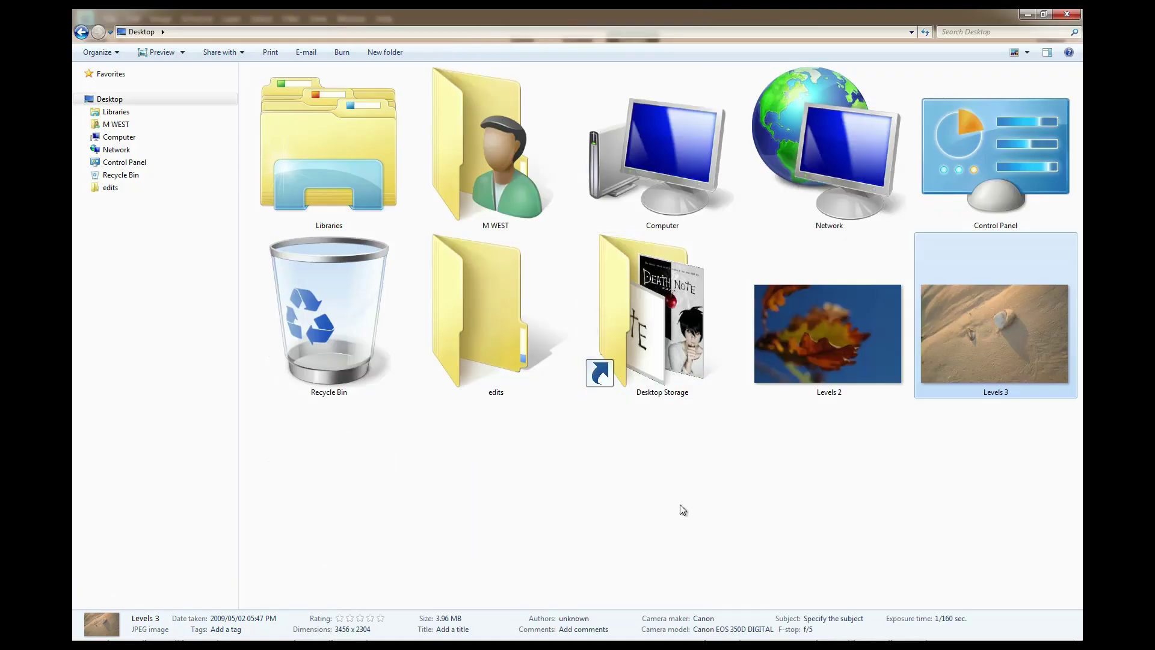
{"action": "left_click", "coordinate": [695, 490]}
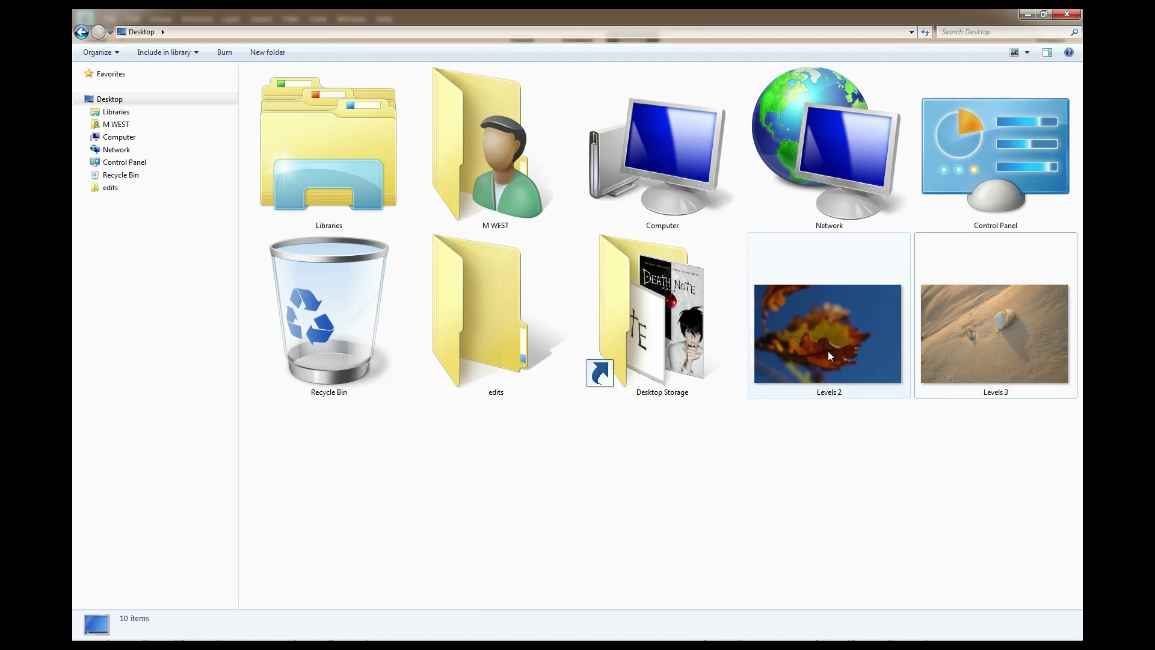
{"action": "double_click", "coordinate": [474, 311]}
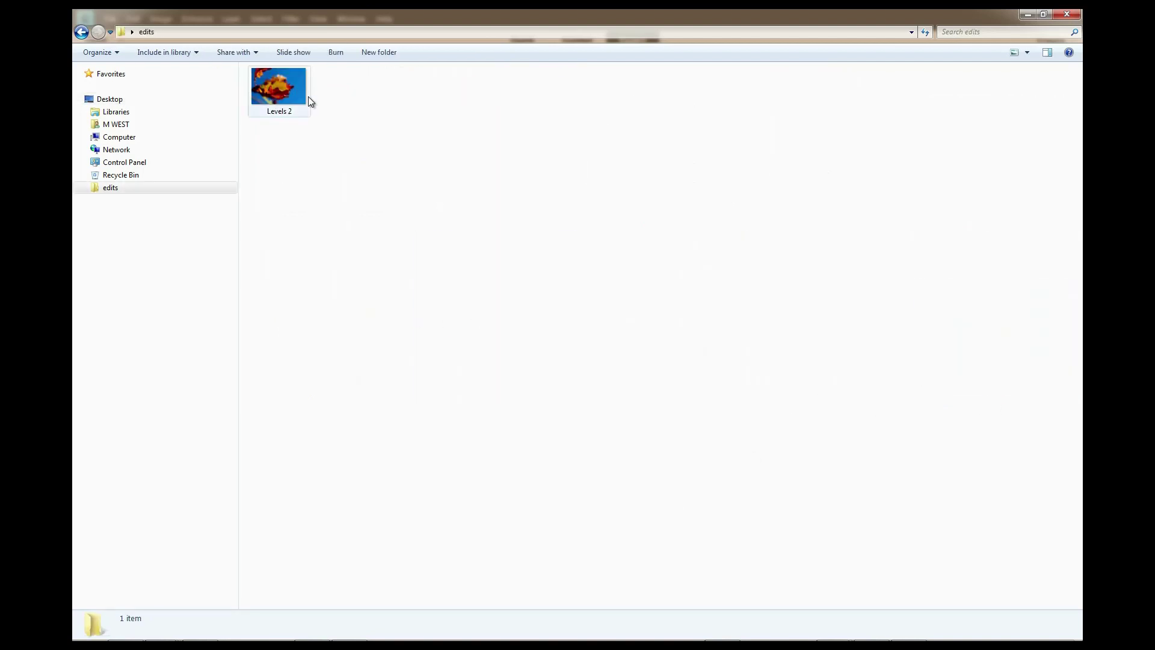
{"action": "left_click", "coordinate": [81, 31]}
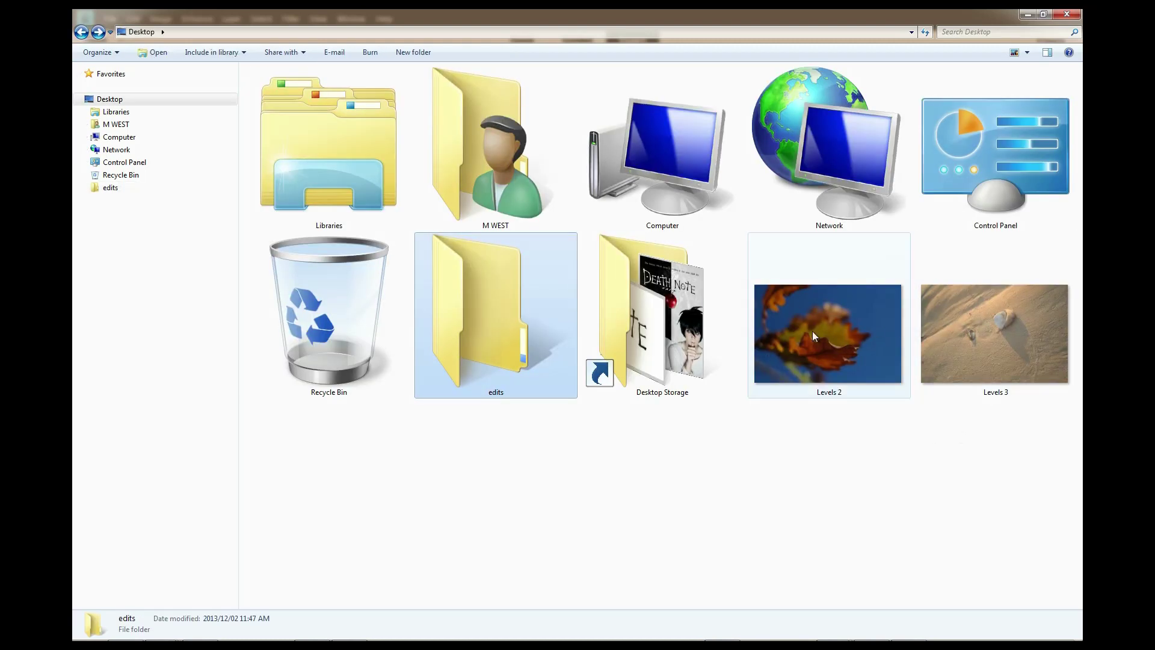